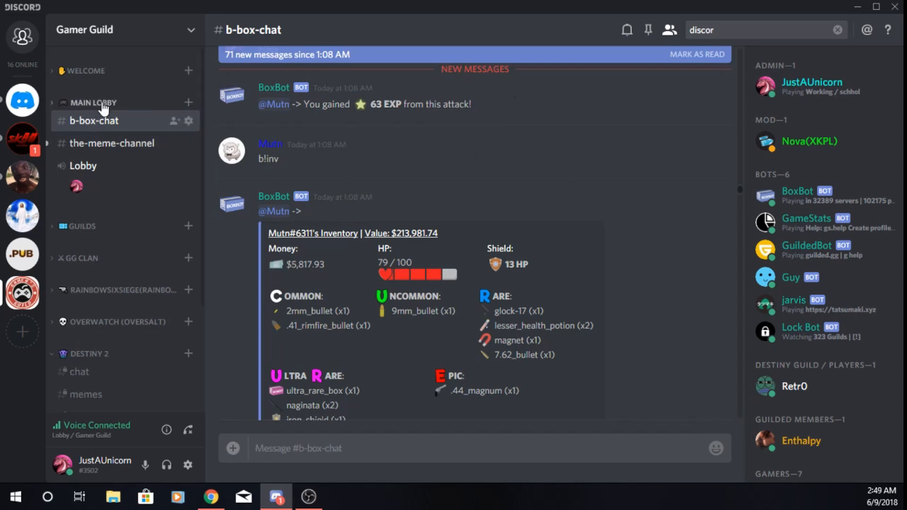
Create a new server named "Youtube Stuff" and dismiss the friend invitation dialog
click(14, 253)
click(22, 332)
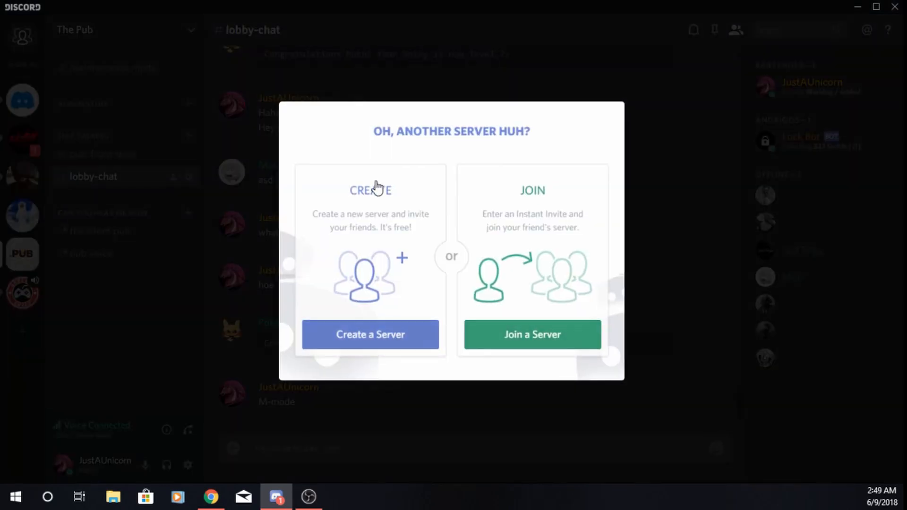
click(387, 336)
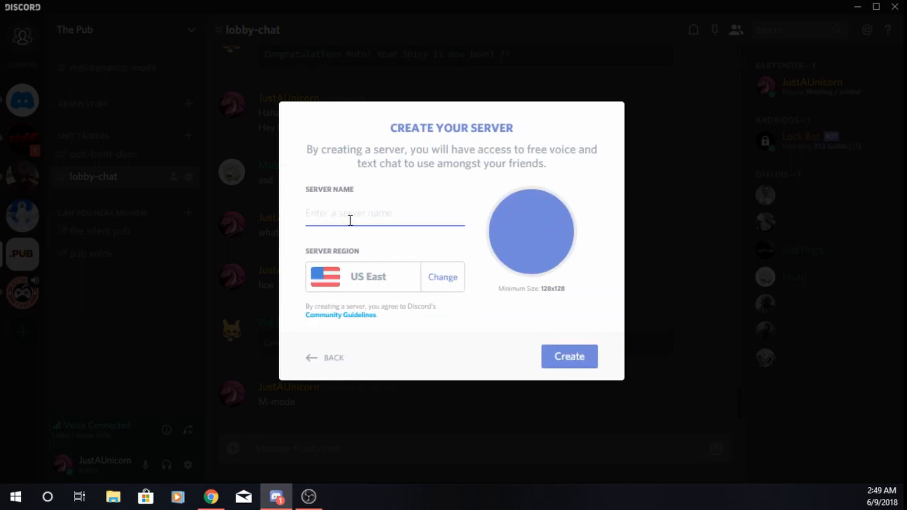
text(Youtube SA)
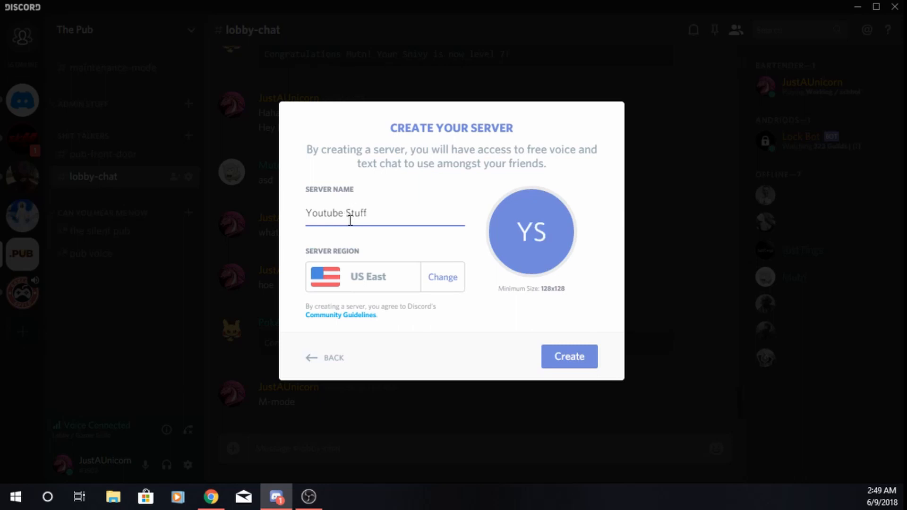
click(588, 350)
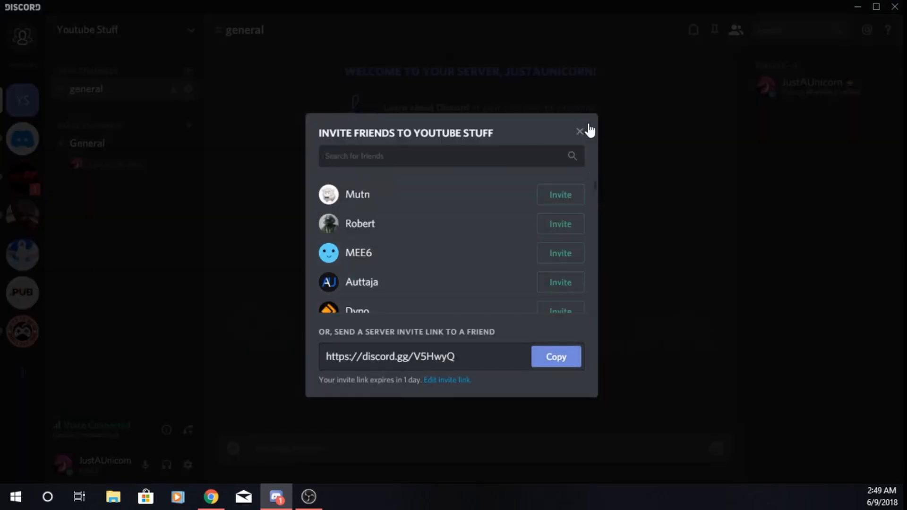
click(580, 133)
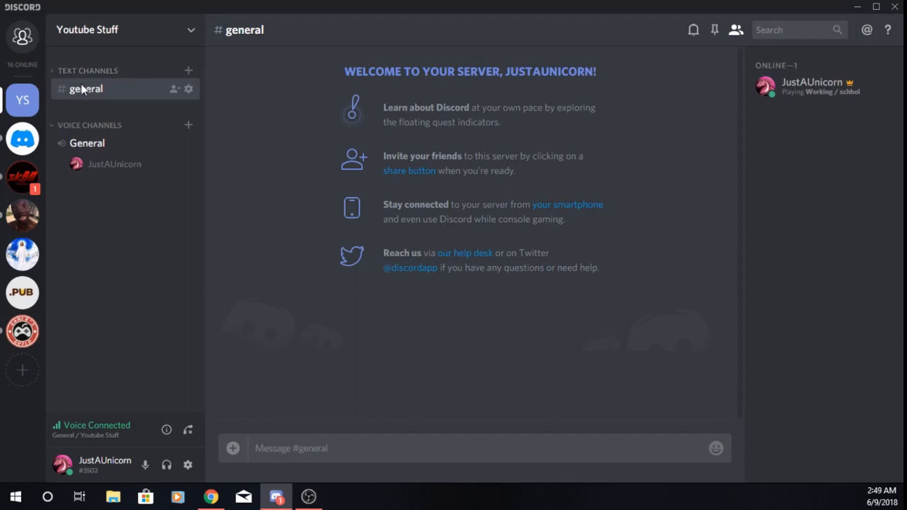
Add a text channel named "chat" to the Text Channels category
click(190, 72)
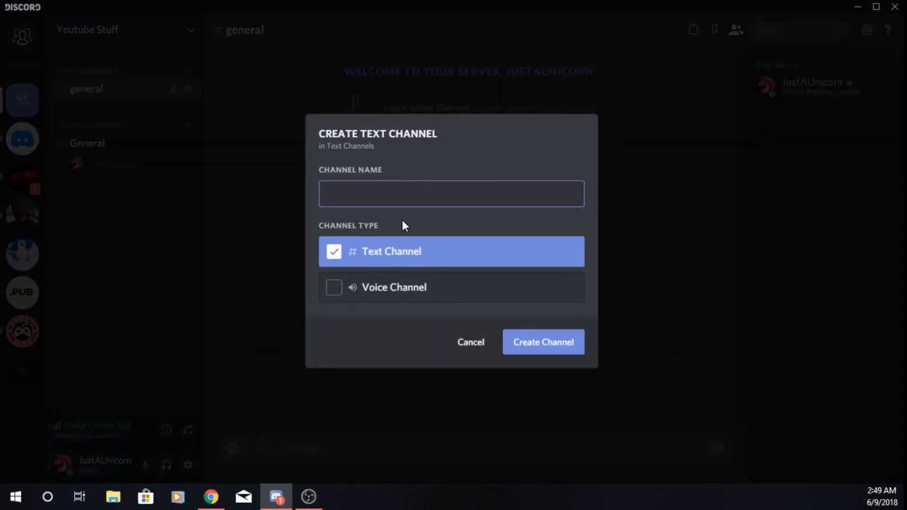
text(chat)
click(537, 354)
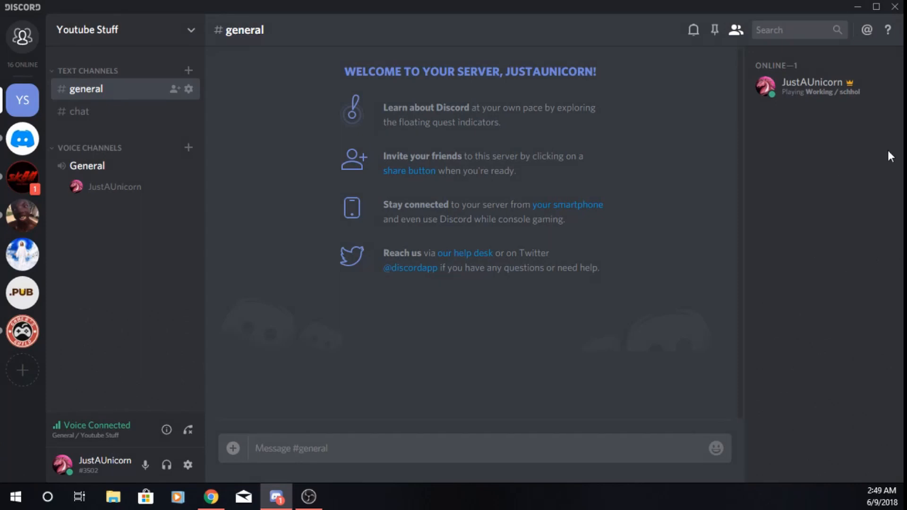
Rename the general text channel to "welcome", save the change and leave the channel settings
click(188, 88)
key(ctrl+a)
key(BackSpace)
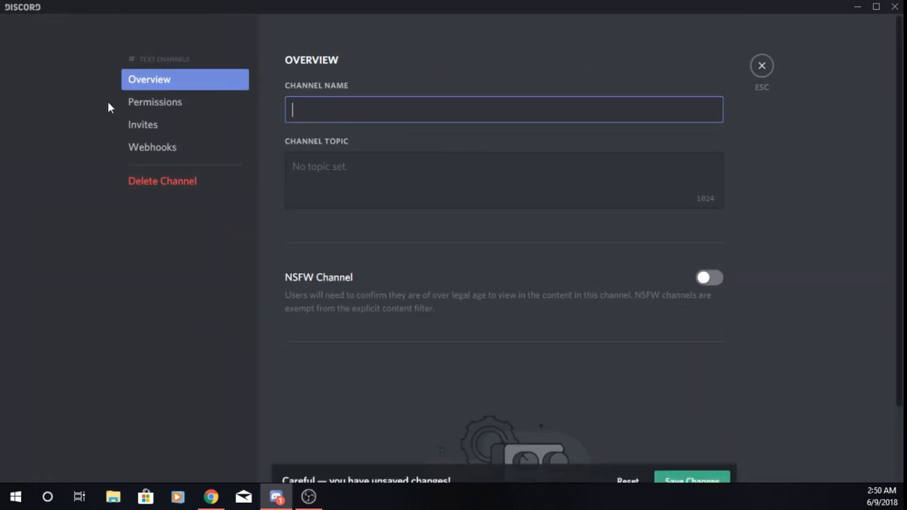
text(welcome)
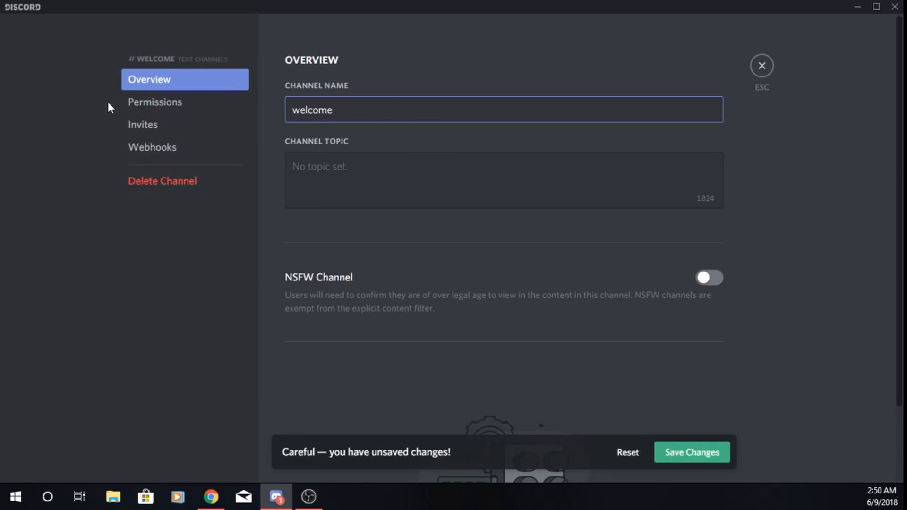
click(685, 454)
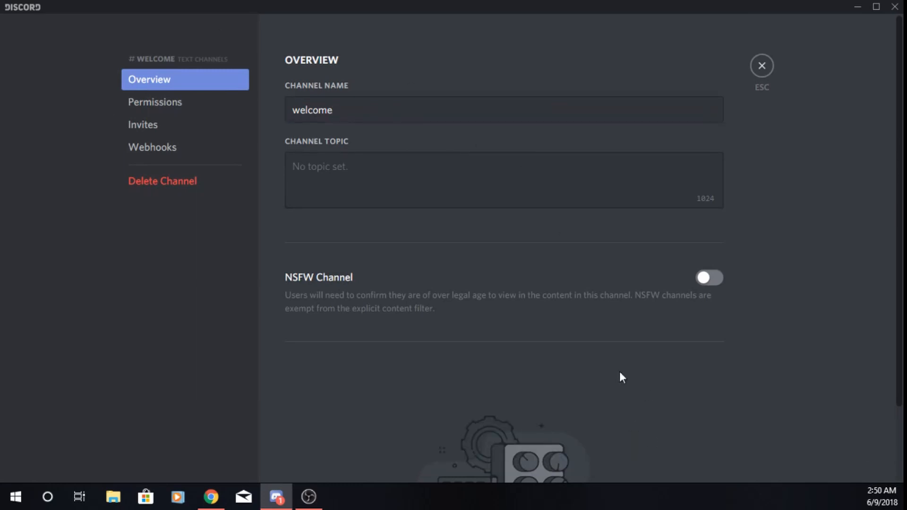
click(762, 65)
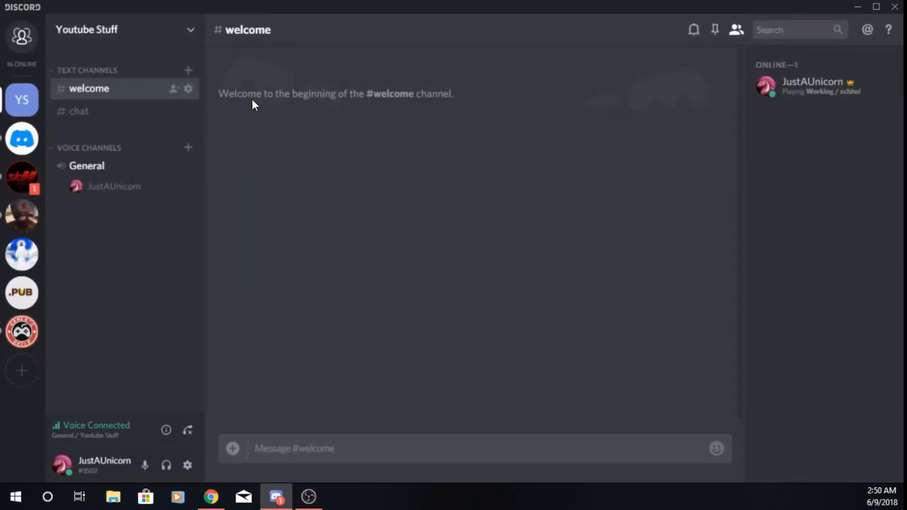
Add a text channel named "memes" to the Text Channels category
click(189, 71)
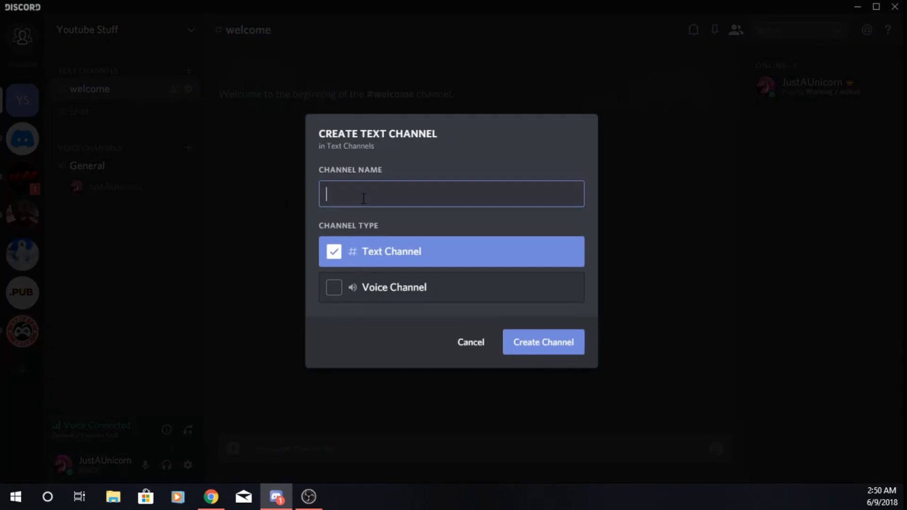
text(emem)
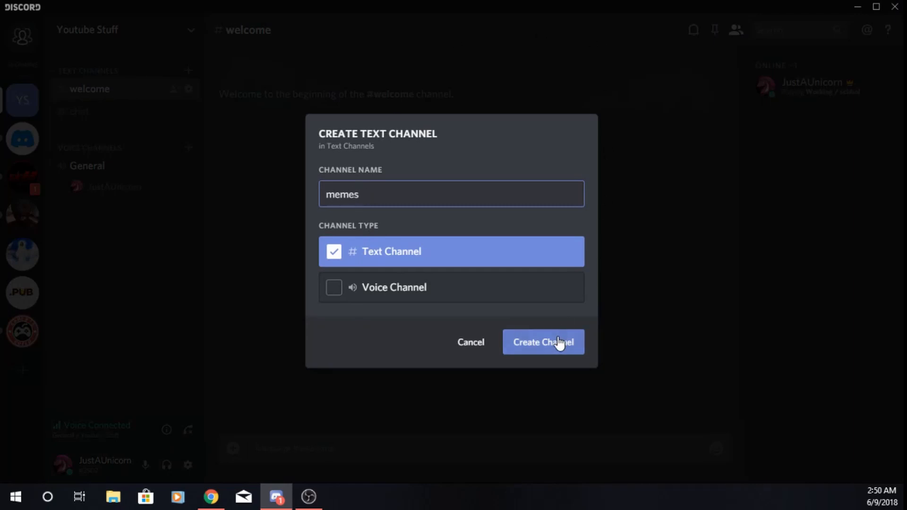
click(559, 345)
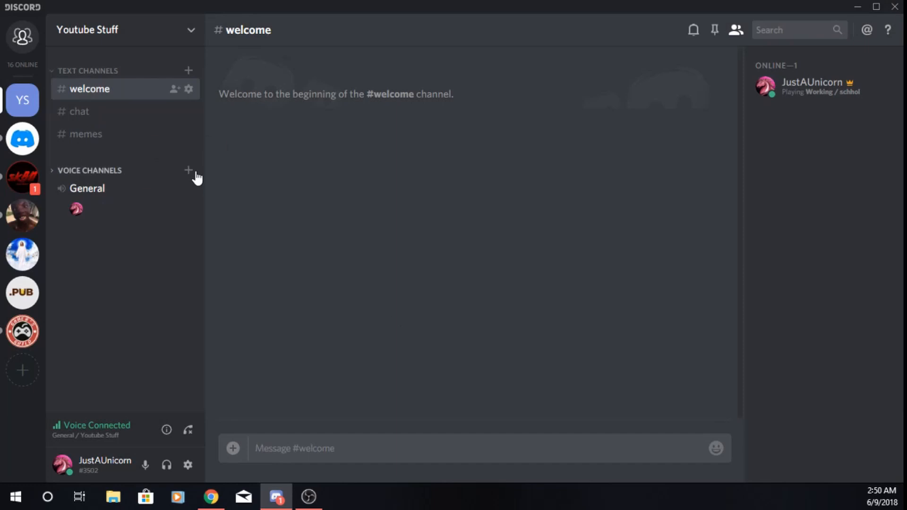
Create a voice channel named "AFK" under Voice Channels and move it above General
click(189, 171)
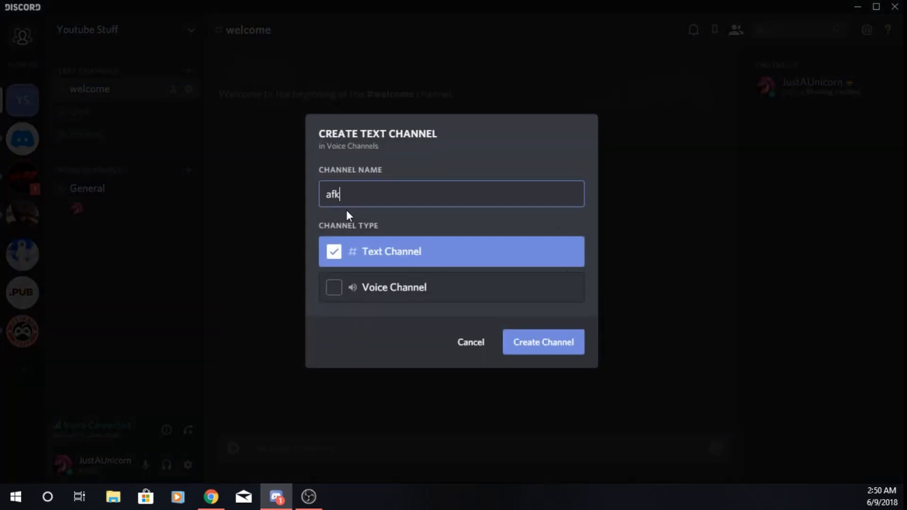
click(322, 286)
key(ctrl+a)
key(BackSpace)
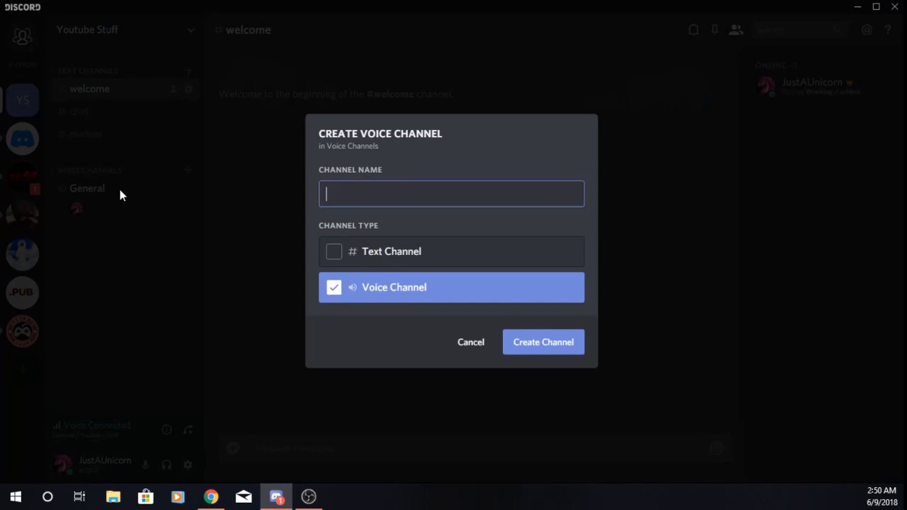
key(Return)
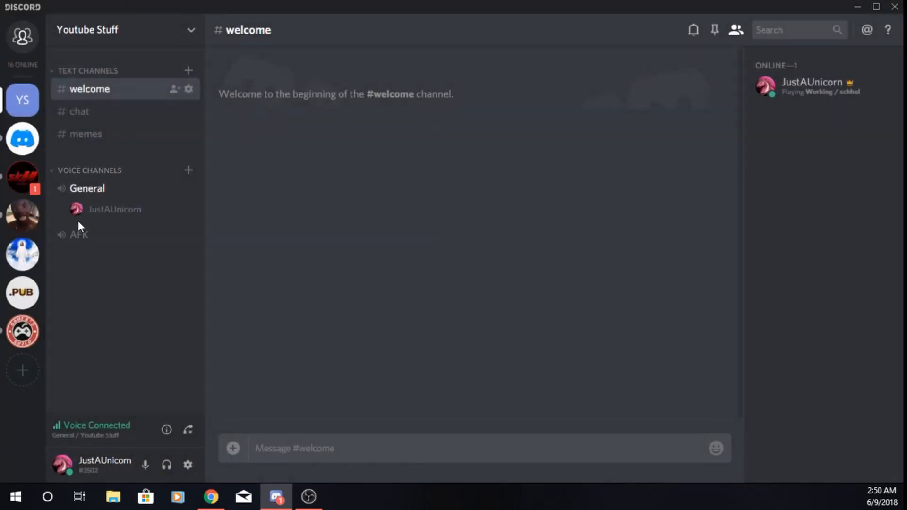
drag(78, 235, 86, 203)
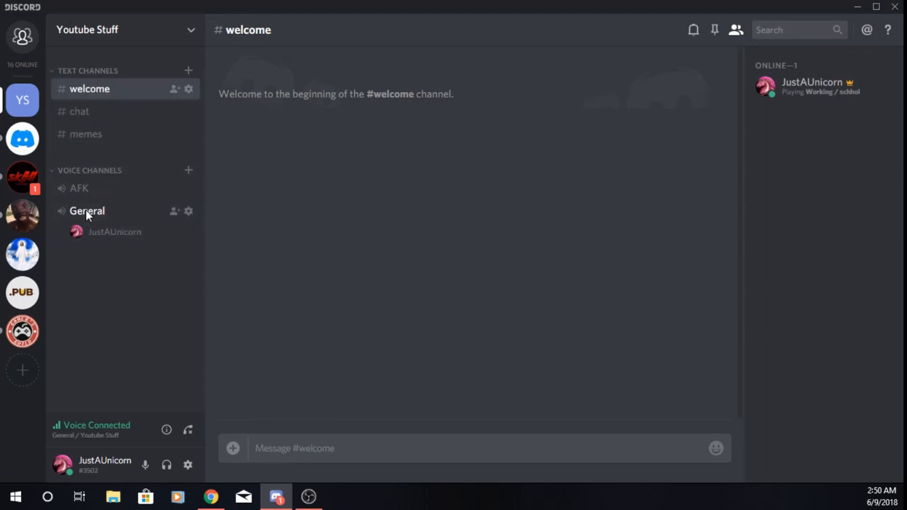
Rename the General voice channel to "Lobby", save the change and leave the channel settings
right_click(86, 210)
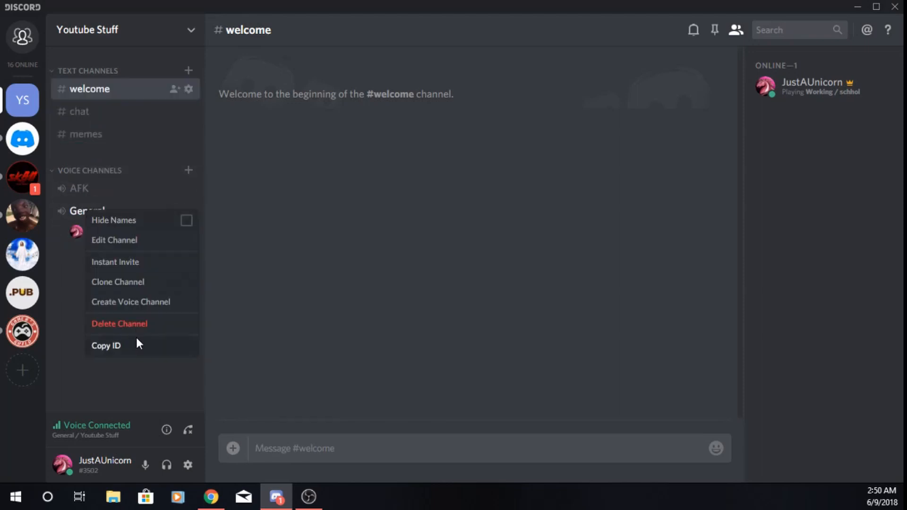
click(129, 241)
key(ctrl+a)
key(BackSpace)
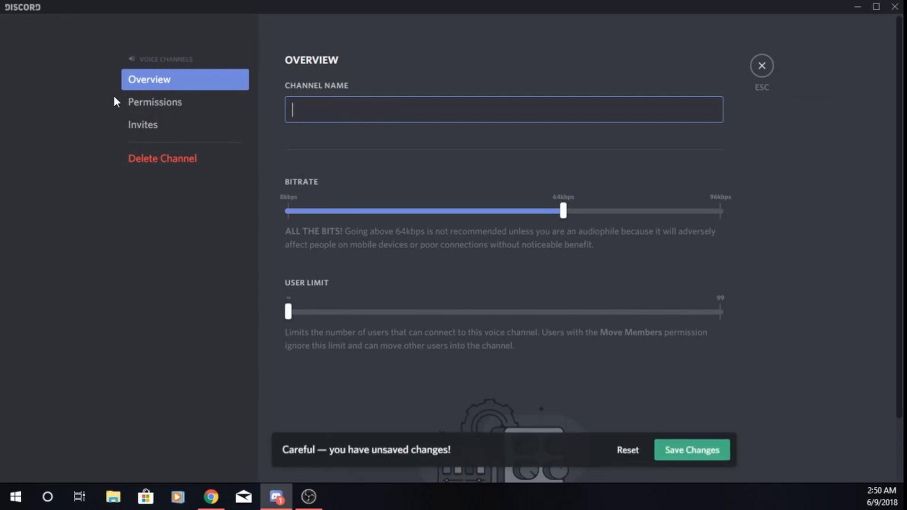
text(Lobby)
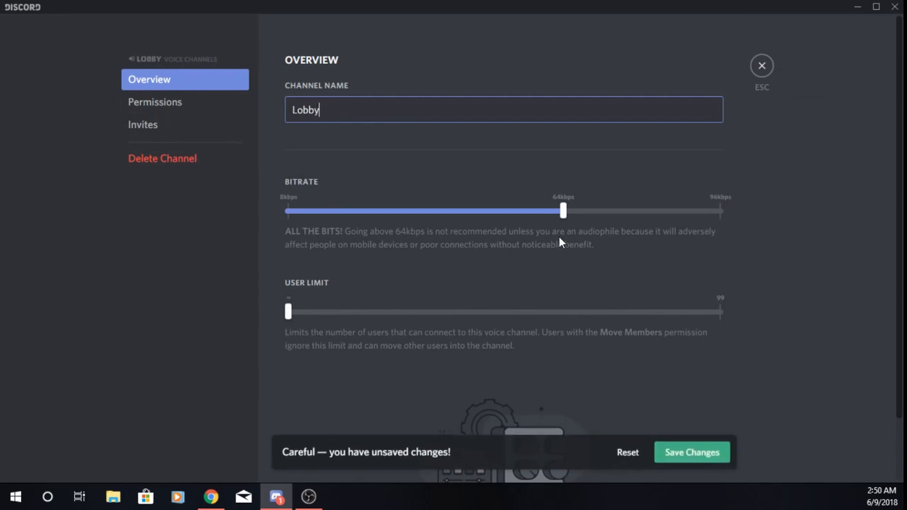
click(677, 452)
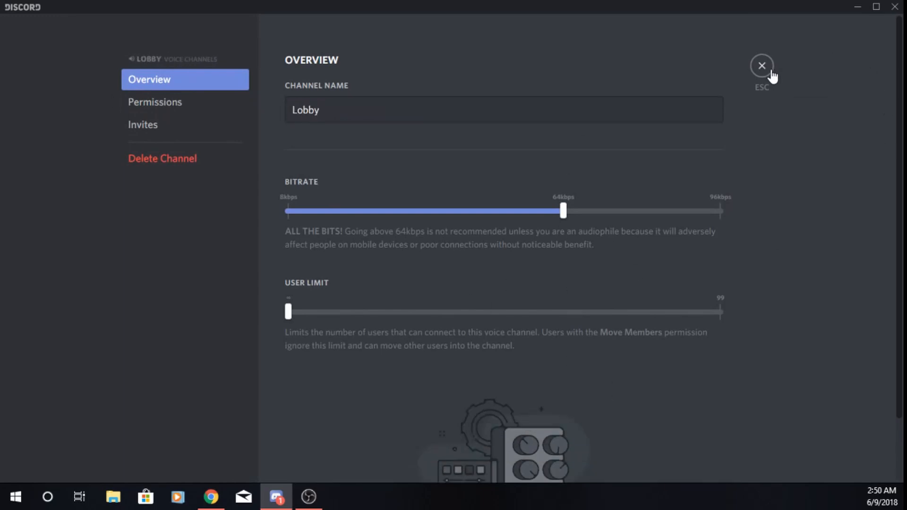
click(768, 69)
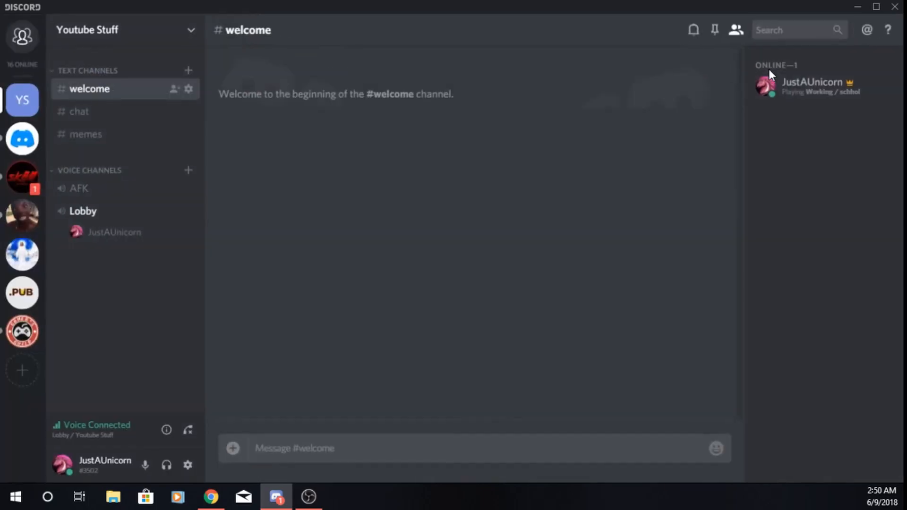
Create a voice channel named "clan" under Voice Channels and collapse that category
click(188, 171)
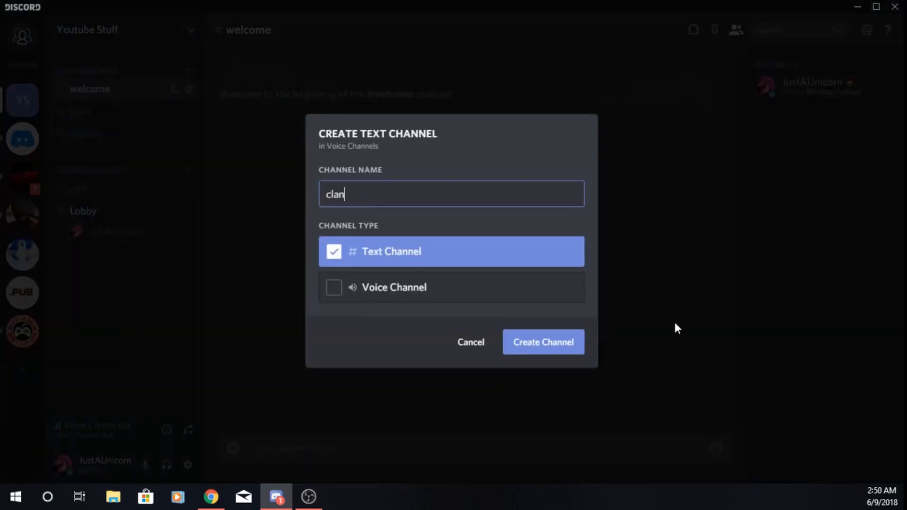
click(334, 289)
click(539, 342)
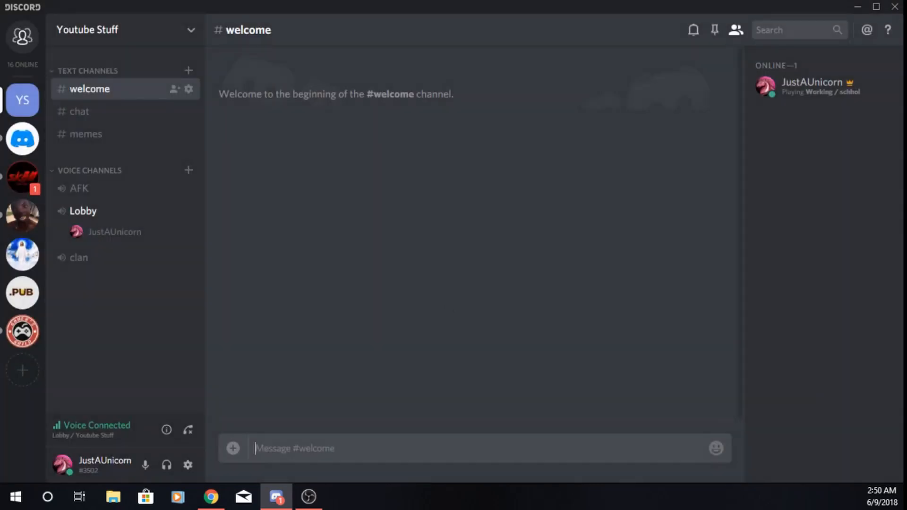
click(61, 171)
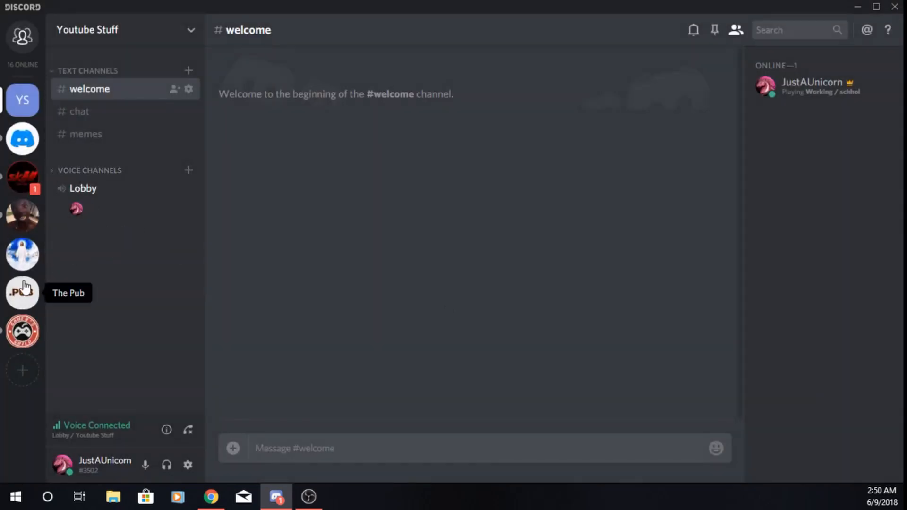
Examine how the Gamer Guild server's Main Lobby category expands and collapses with different channels selected, including promotion and lobby-chat
click(22, 331)
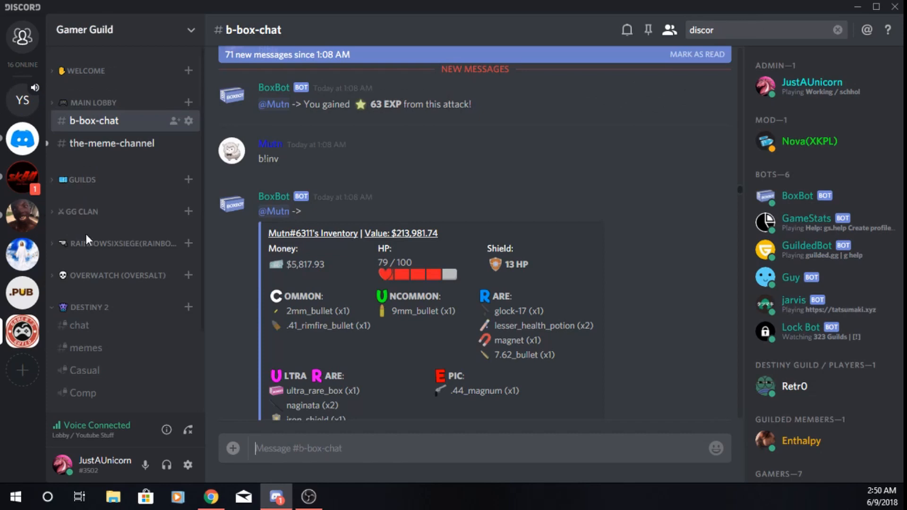
click(112, 143)
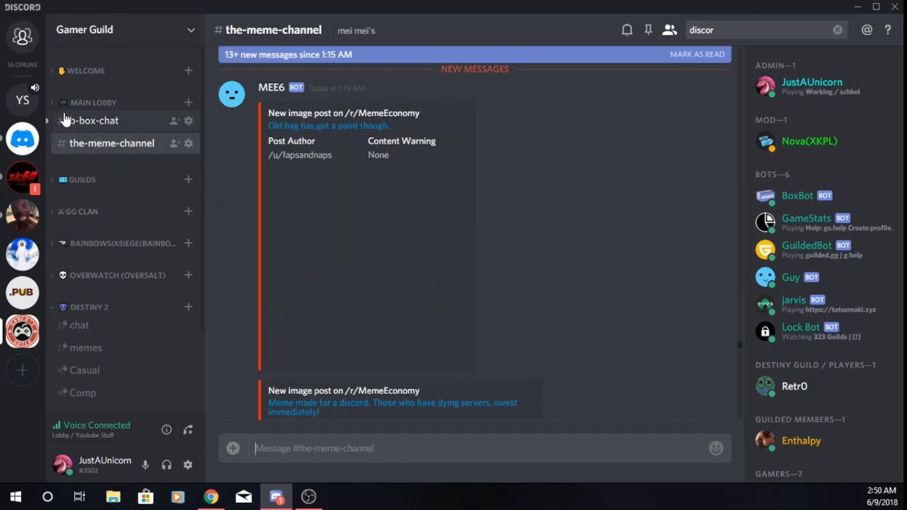
click(156, 103)
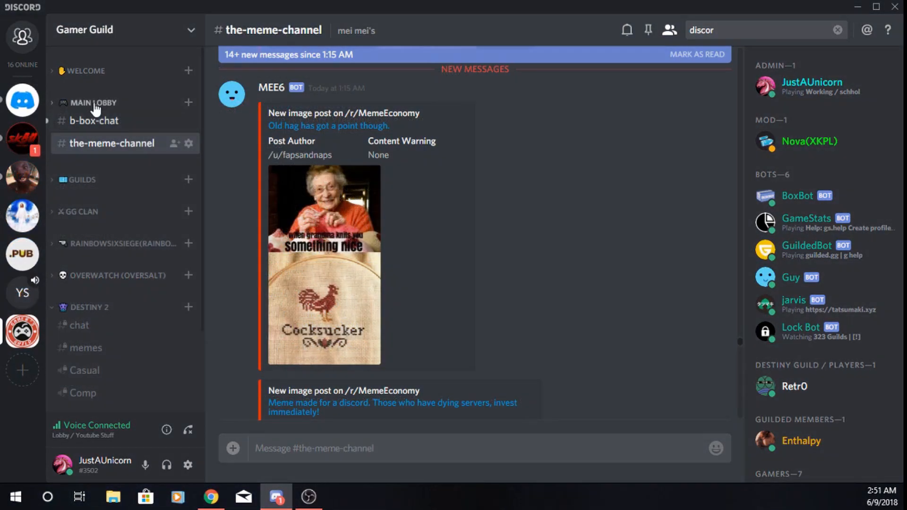
click(83, 104)
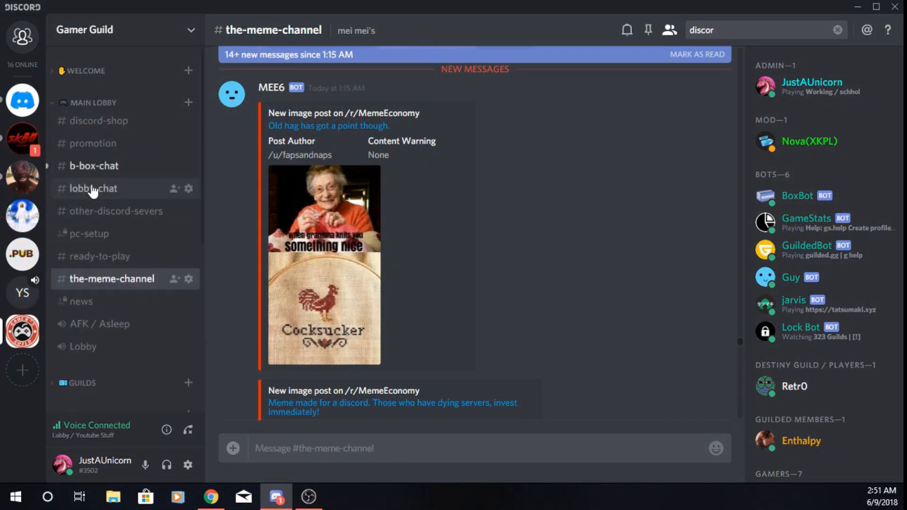
click(118, 147)
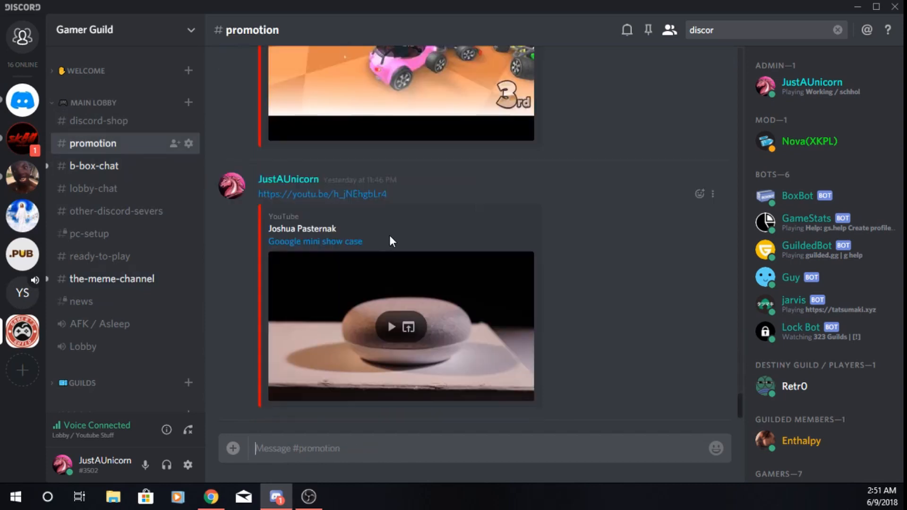
click(61, 107)
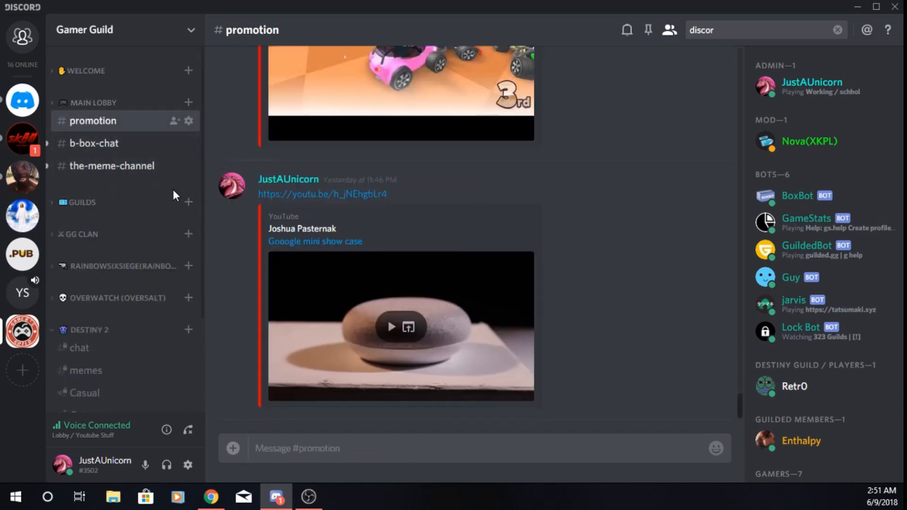
click(77, 103)
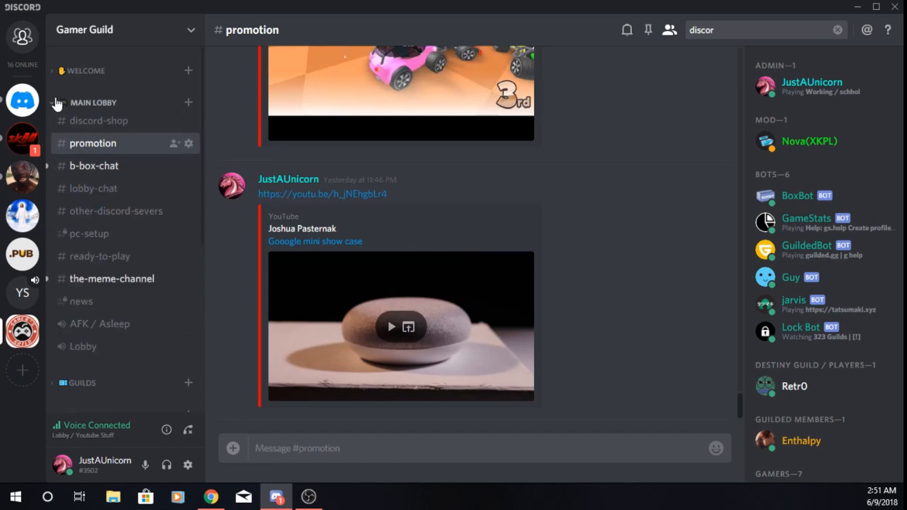
click(107, 189)
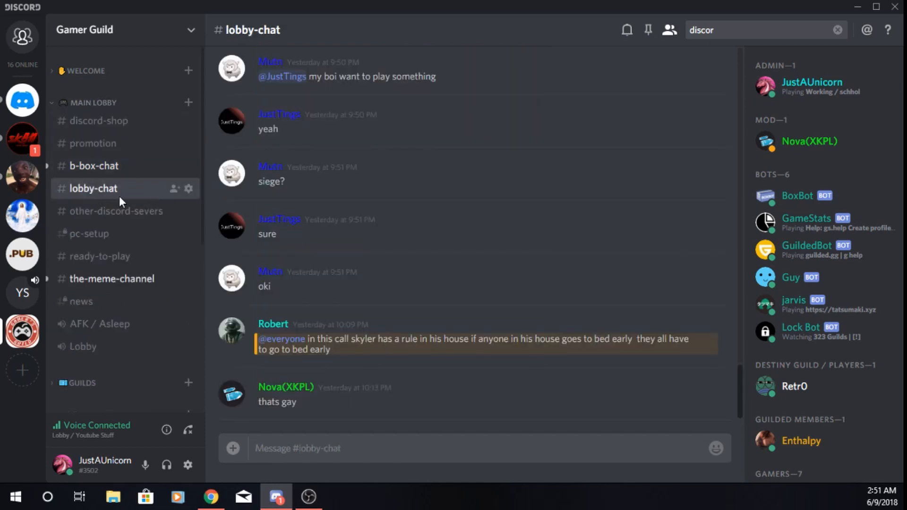
click(94, 102)
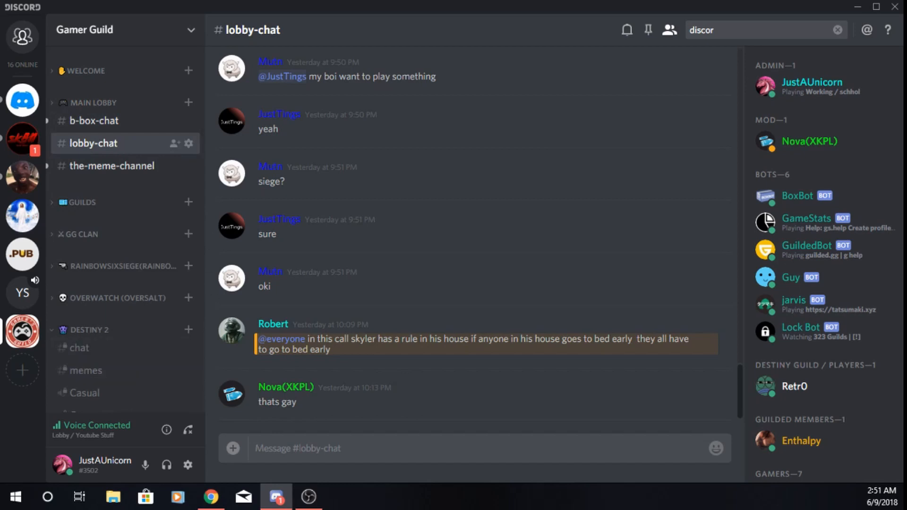
Switch to the Youtube Stuff server and examine how its Text Channels and Voice Channels categories collapse and expand
click(22, 293)
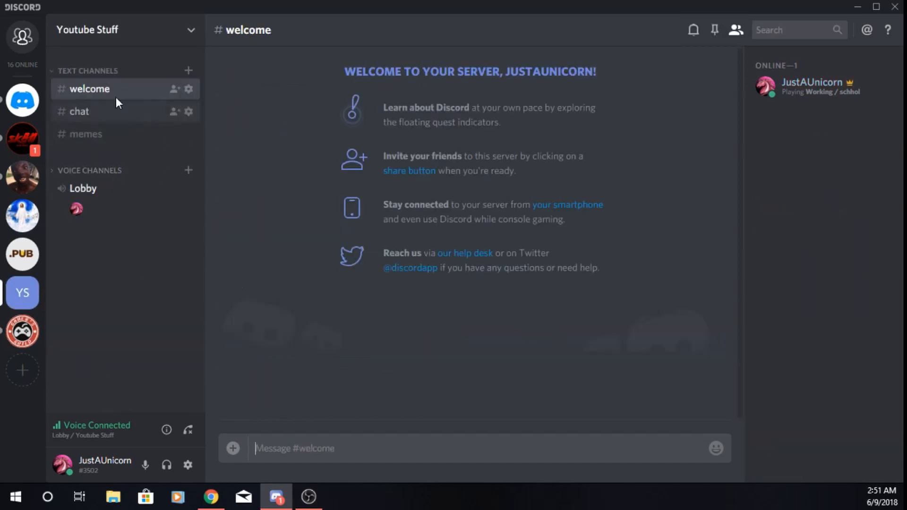
right_click(74, 74)
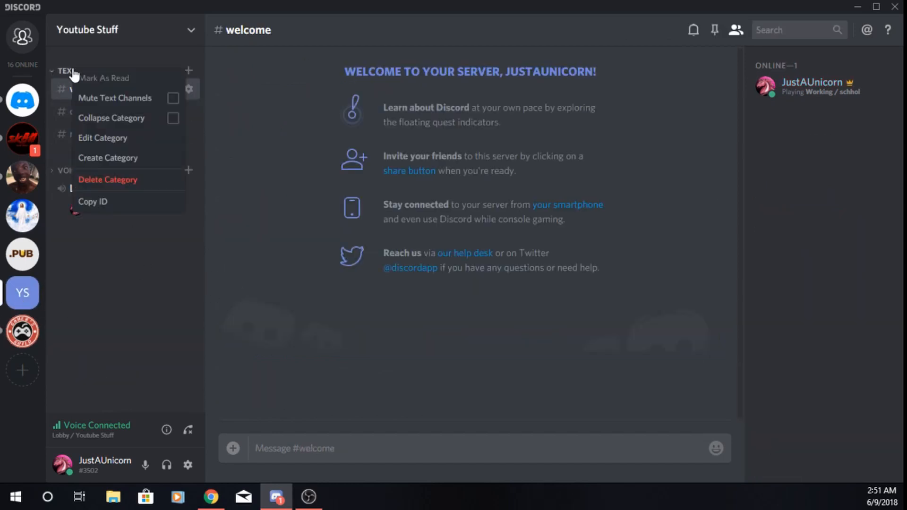
click(136, 270)
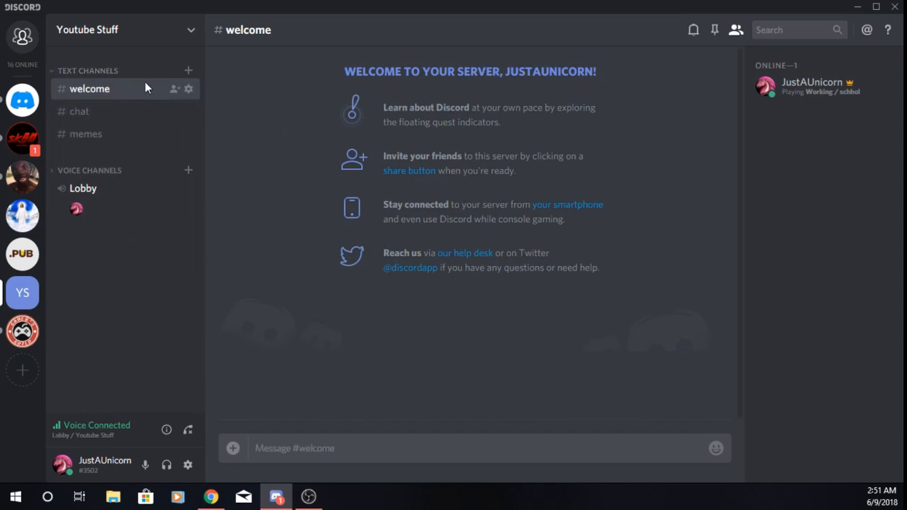
click(55, 72)
click(58, 72)
click(63, 173)
click(59, 173)
click(53, 71)
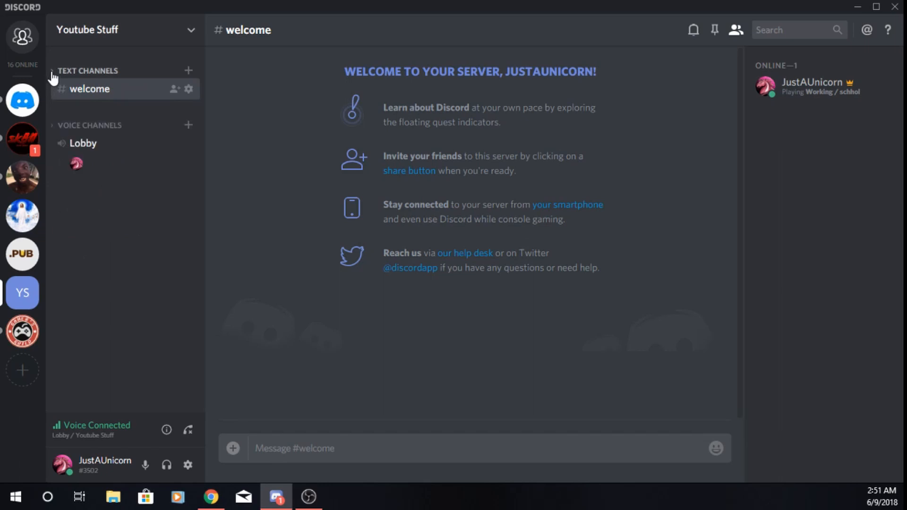
click(88, 73)
right_click(91, 76)
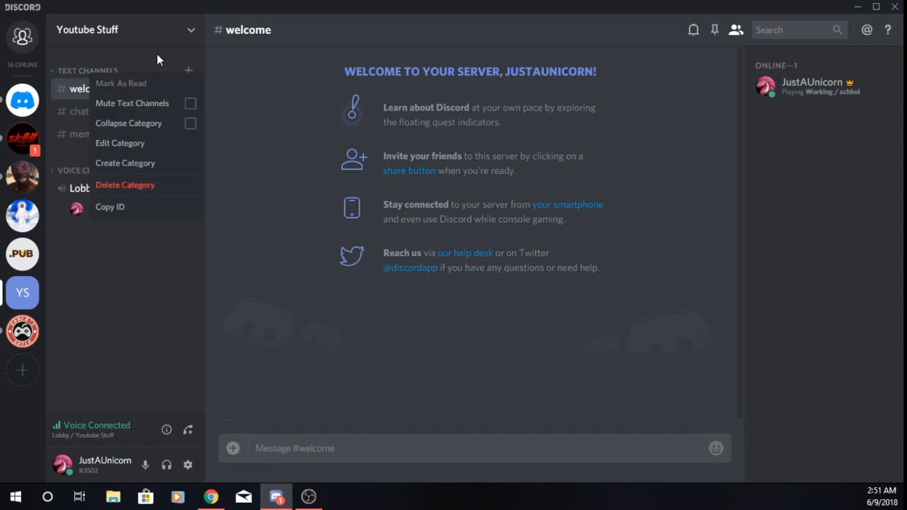
click(134, 144)
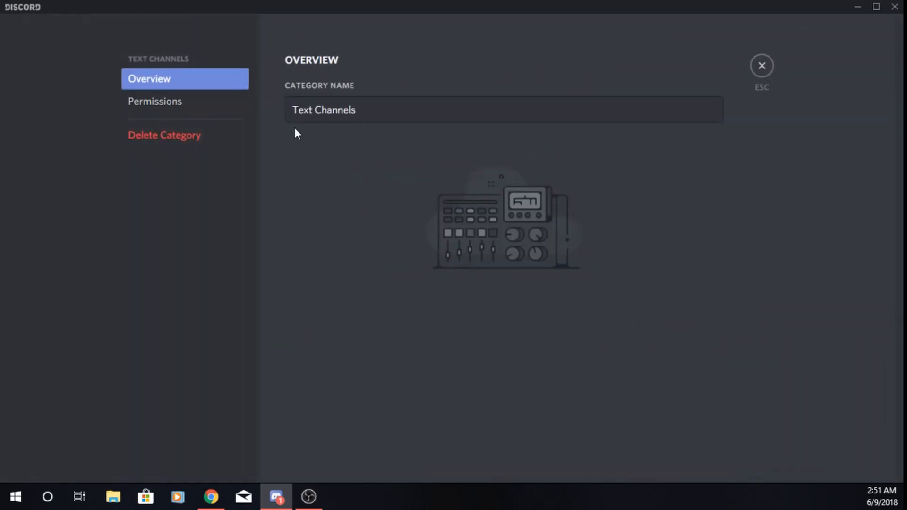
click(196, 113)
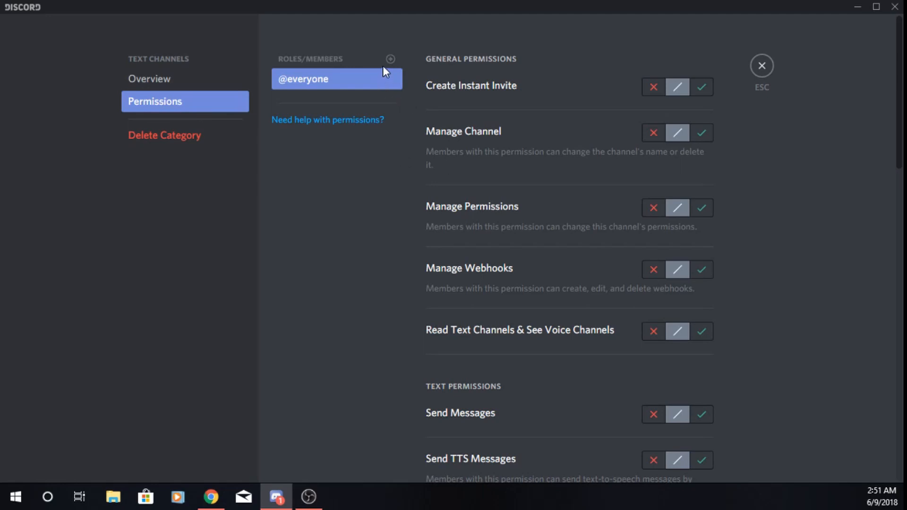
click(760, 69)
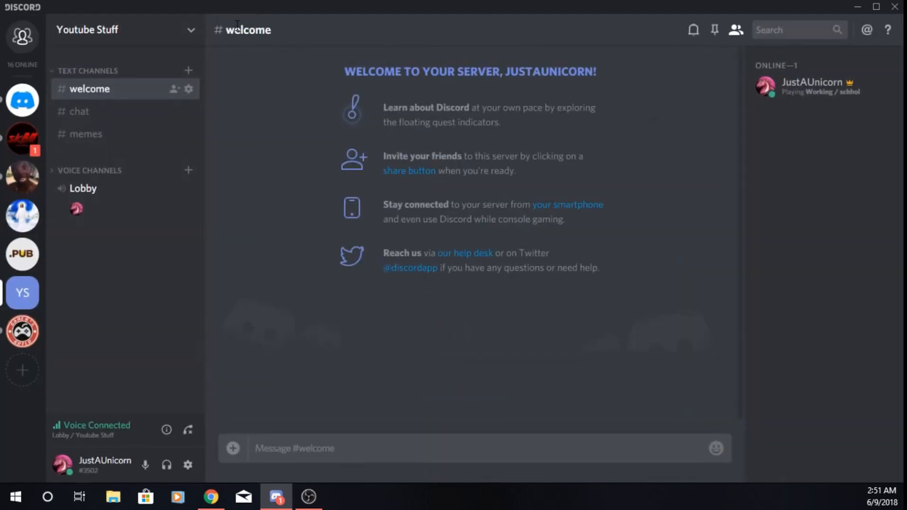
Review the Admin role's permissions in the server settings, save the role changes and return to the server
click(188, 28)
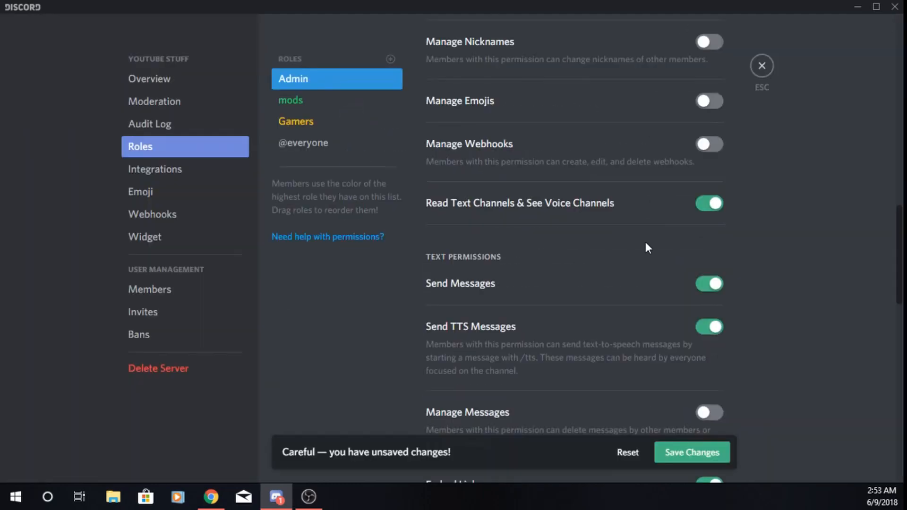
scroll(671, 284, down, 6)
scroll(699, 339, down, 3)
click(689, 452)
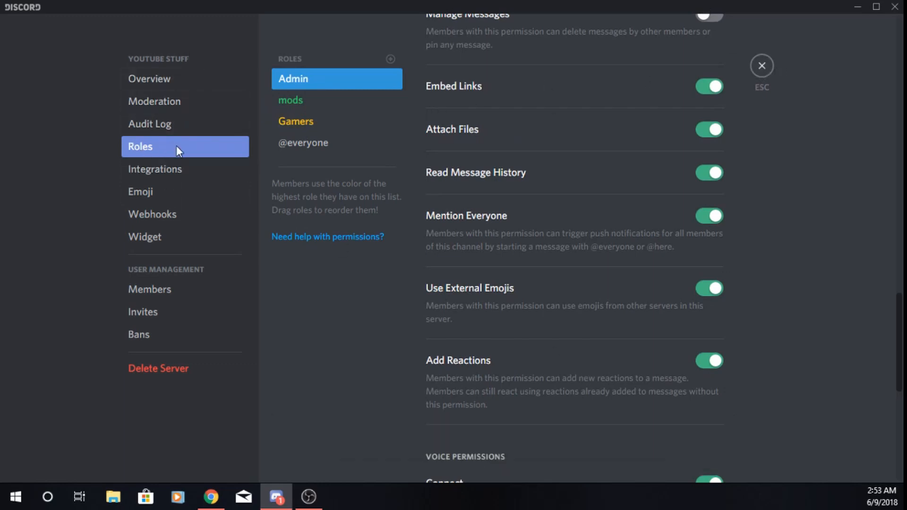
click(770, 71)
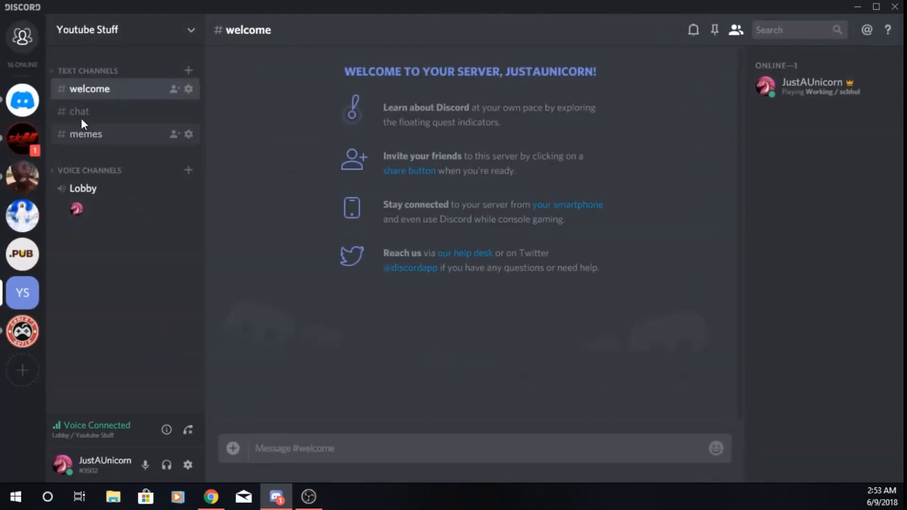
Add the Admin, mods and Gamers roles to the Text Channels category's permissions
right_click(94, 72)
click(141, 140)
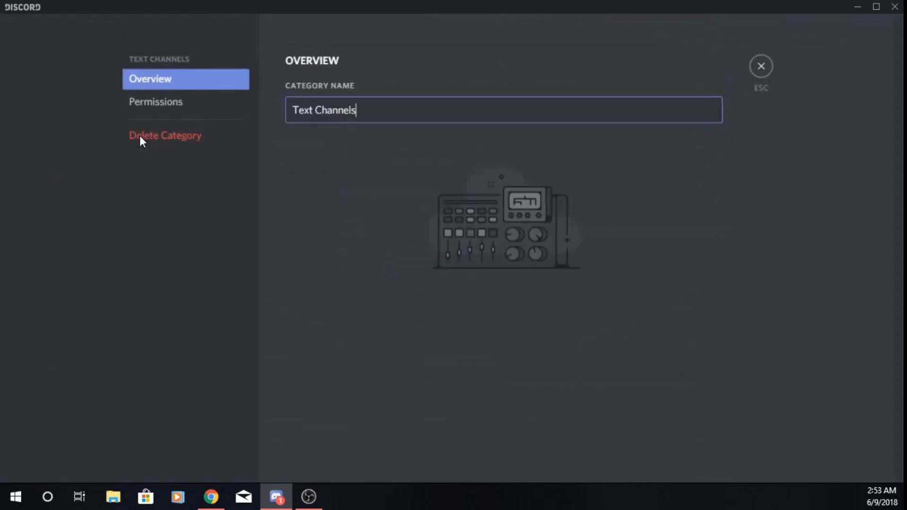
click(165, 109)
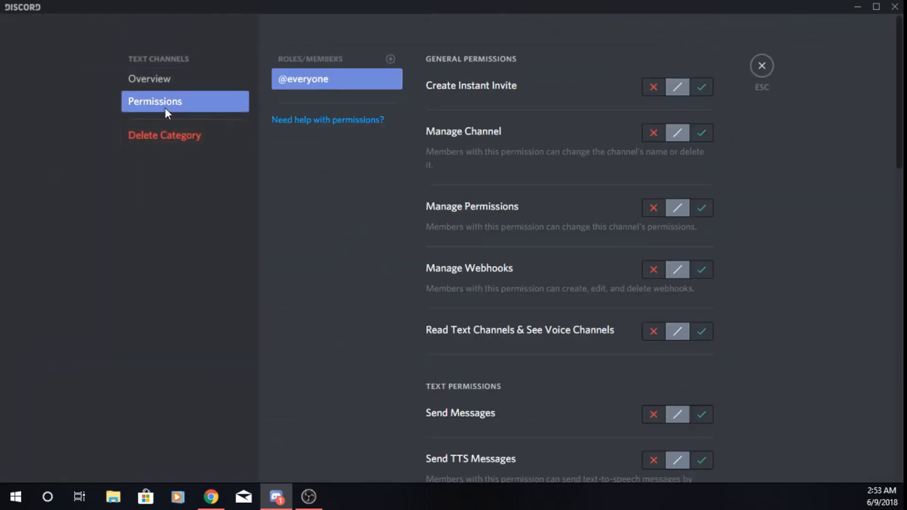
click(390, 58)
click(288, 152)
click(389, 59)
click(318, 156)
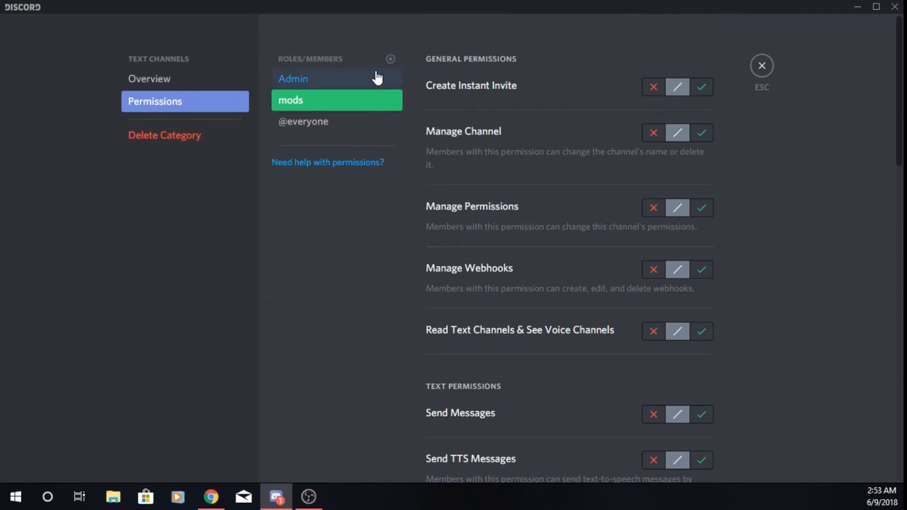
click(389, 61)
click(297, 166)
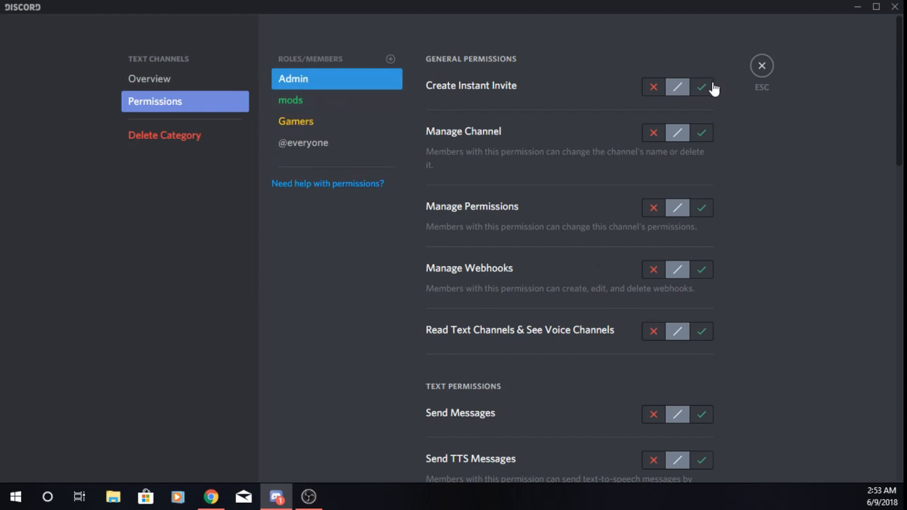
Allow the Admin role all general permissions in the category, from Create Instant Invite through Read Text Channels & See Voice Channels
click(702, 87)
click(702, 133)
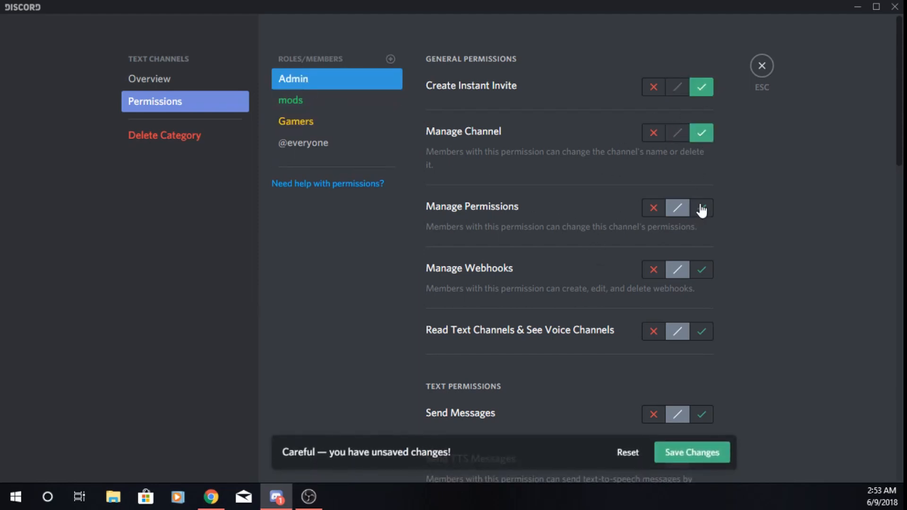
click(702, 208)
click(702, 270)
scroll(703, 333, down, 2)
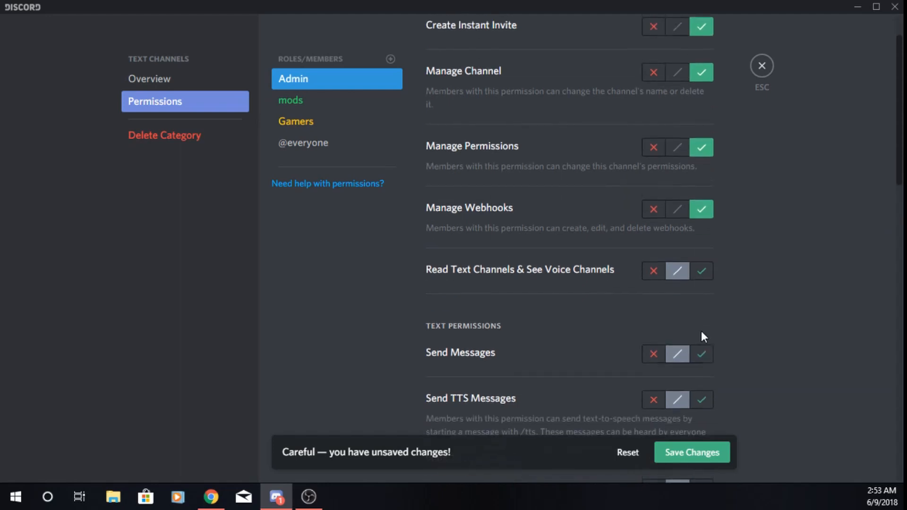
click(702, 267)
Allow the Admin role all text permissions in the category, from Send Messages through Add Reactions
click(702, 349)
click(702, 394)
scroll(709, 378, down, 4)
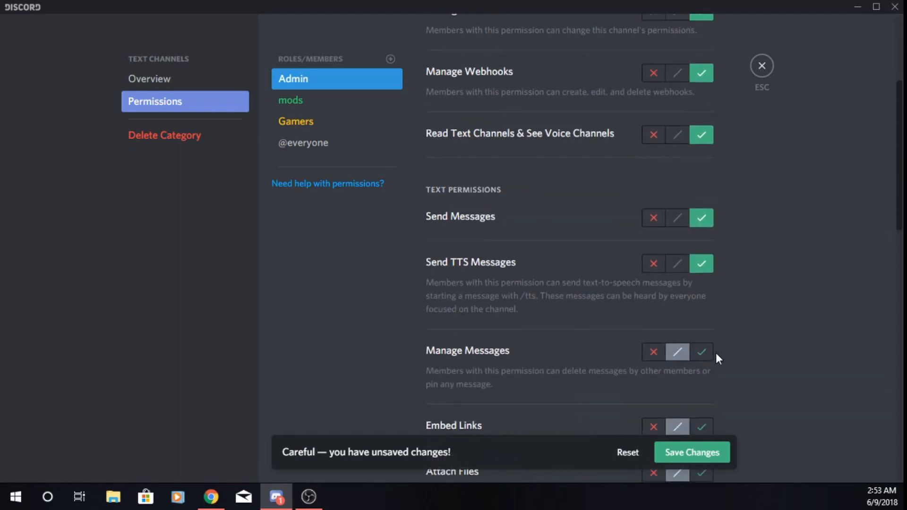
click(703, 352)
scroll(708, 364, down, 4)
click(702, 293)
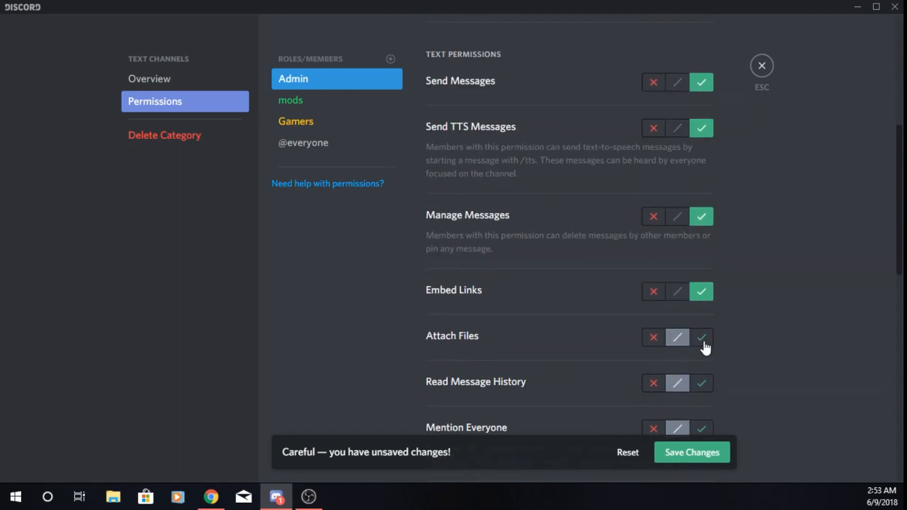
click(701, 338)
click(702, 383)
scroll(707, 379, down, 2)
click(704, 360)
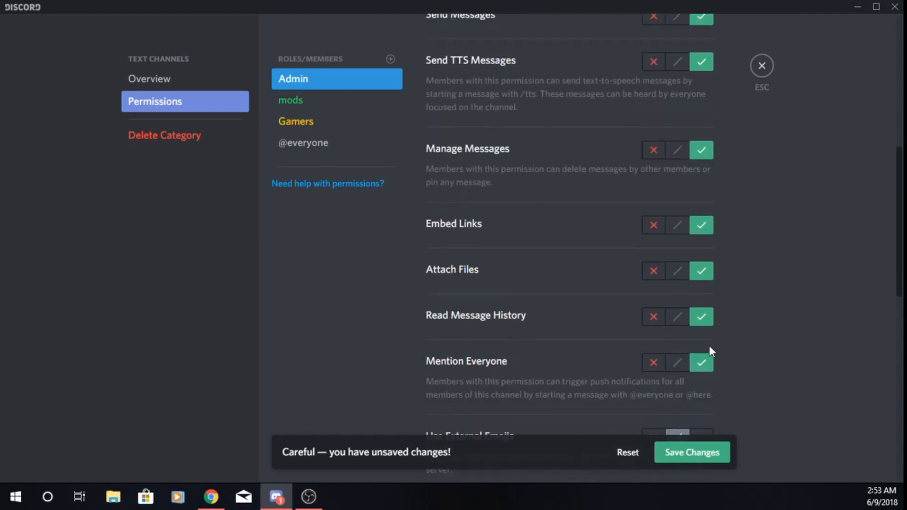
scroll(709, 338, down, 4)
click(703, 306)
click(703, 380)
Allow the Admin role all voice permissions, from Connect through Use Voice Activity, and save the category changes
scroll(705, 360, down, 4)
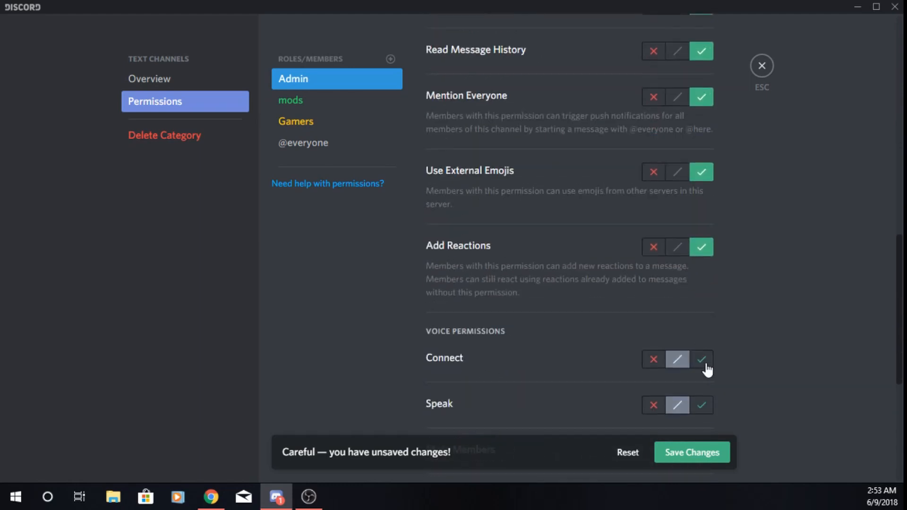
click(703, 360)
click(703, 405)
scroll(705, 401, down, 4)
click(703, 318)
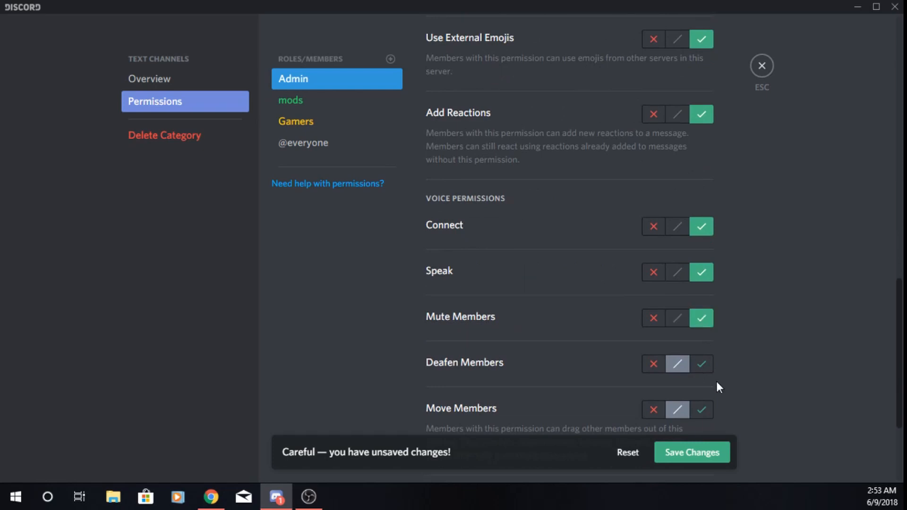
click(703, 363)
click(702, 409)
scroll(704, 397, down, 4)
click(702, 366)
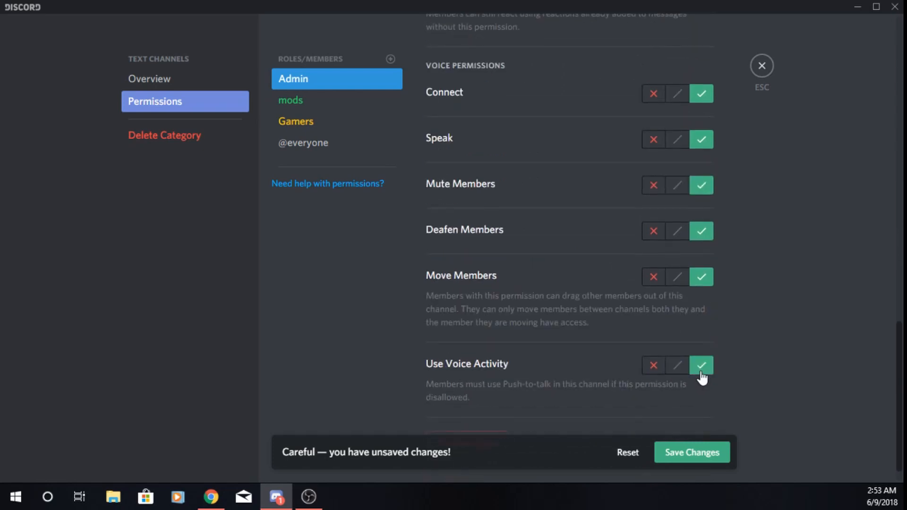
click(704, 449)
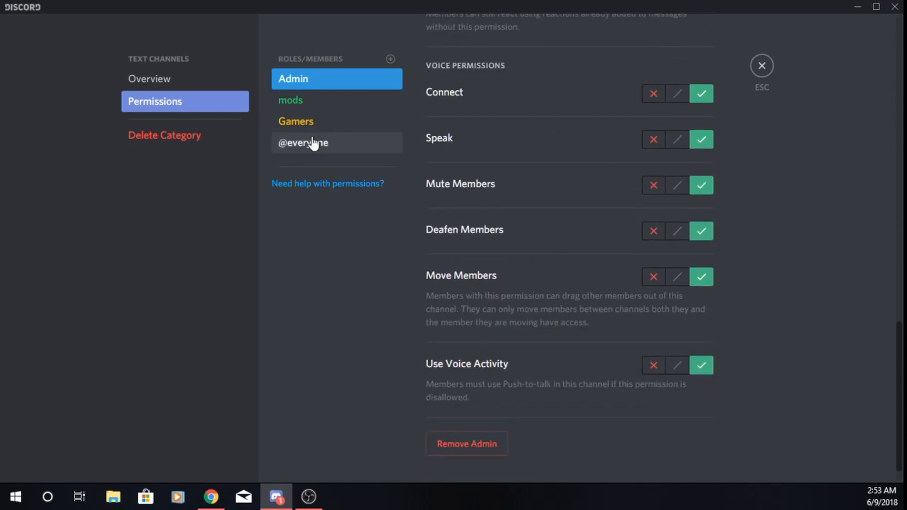
Allow the mods role Use Voice Activity and Move Members in the category, and deny it Deafen Members
click(340, 101)
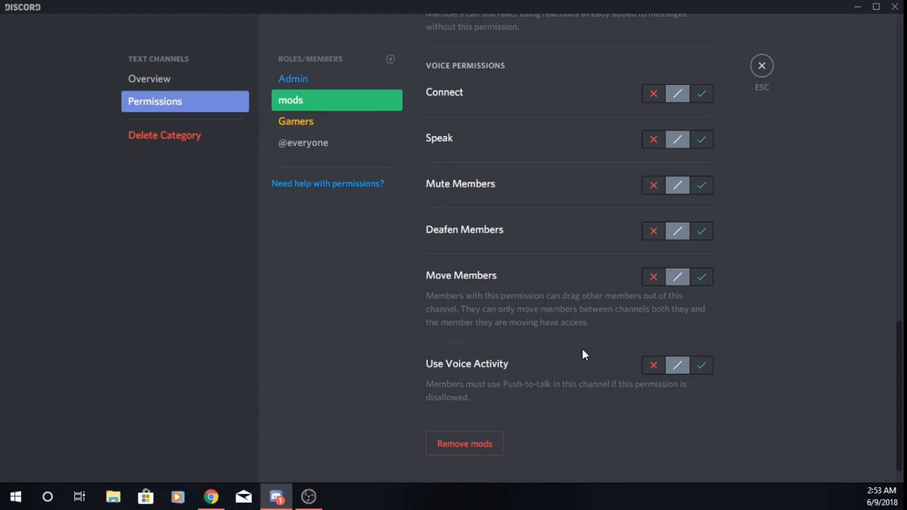
click(302, 80)
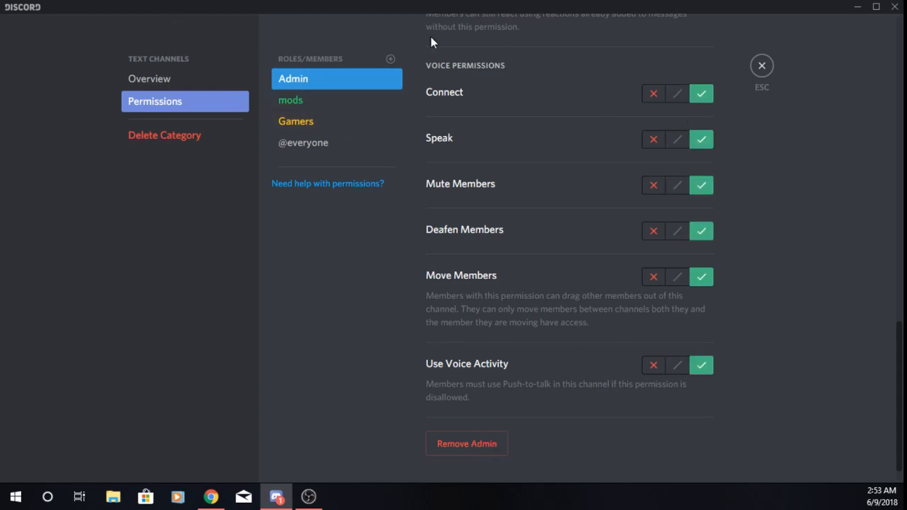
click(314, 103)
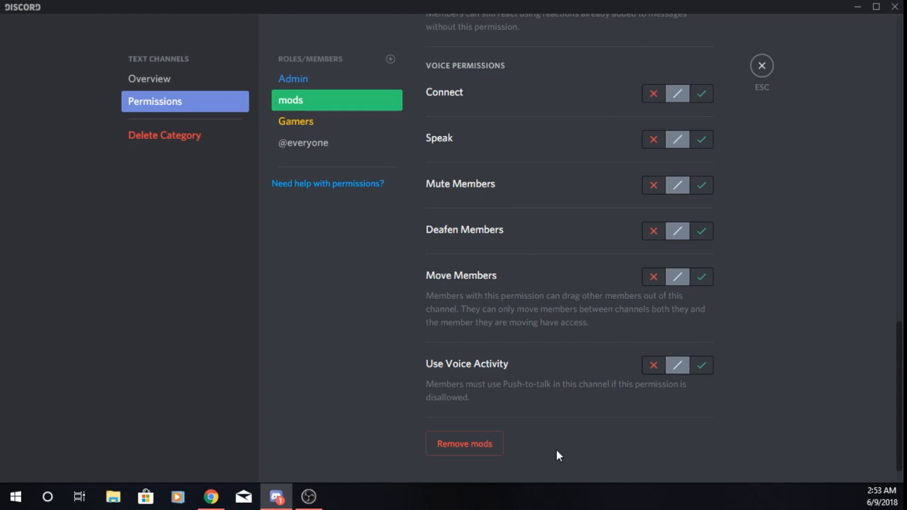
click(702, 375)
click(703, 277)
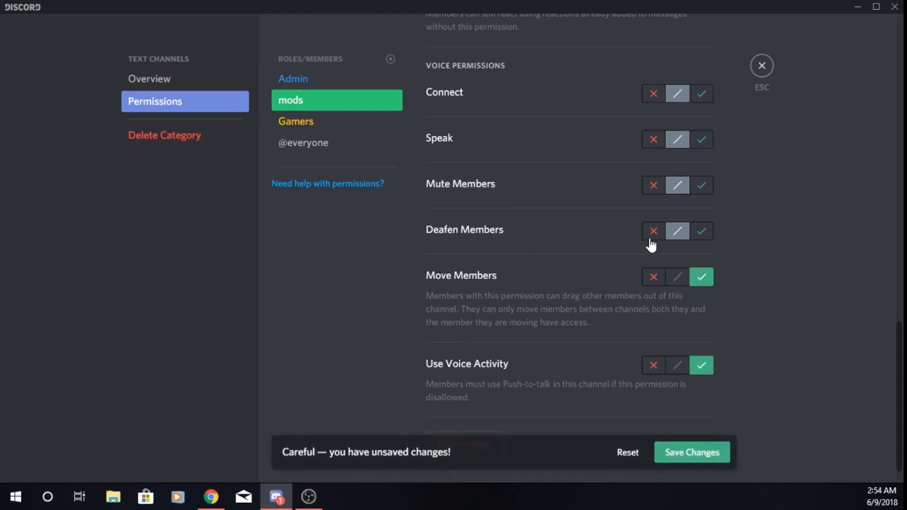
click(655, 231)
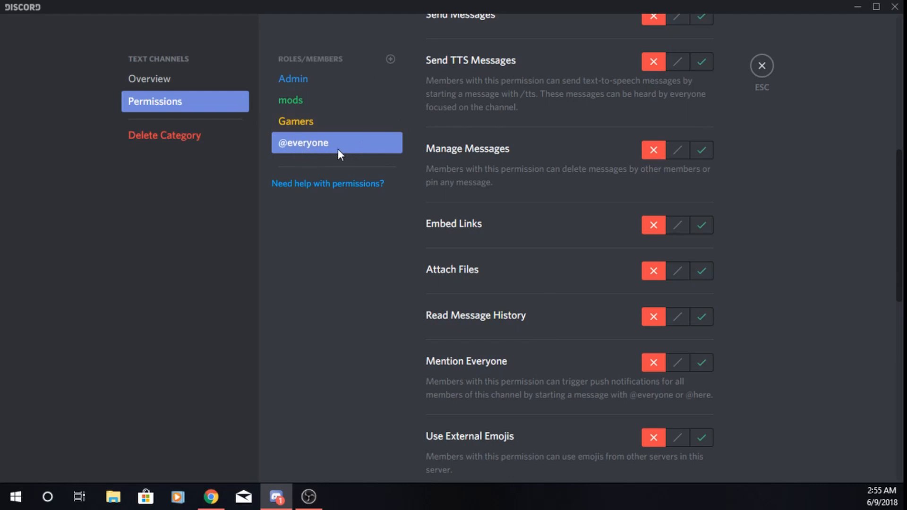
scroll(689, 387, down, 10)
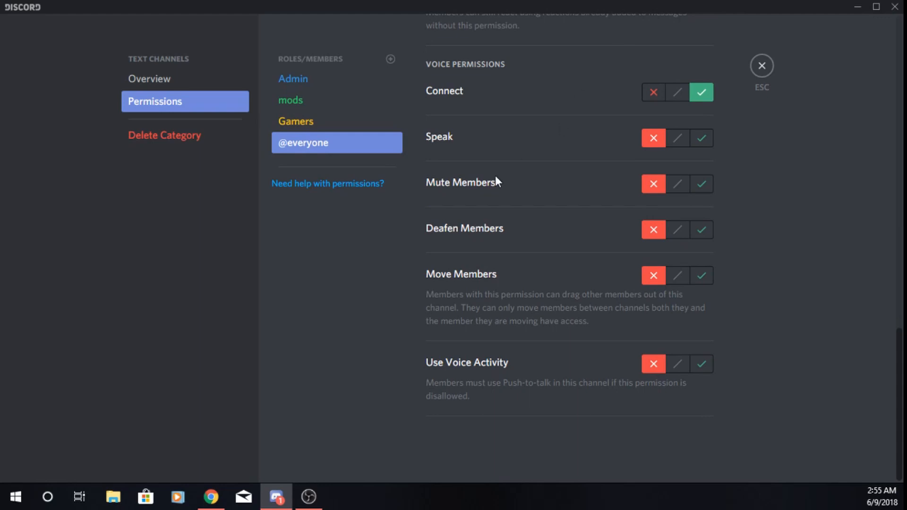
scroll(657, 311, up, 10)
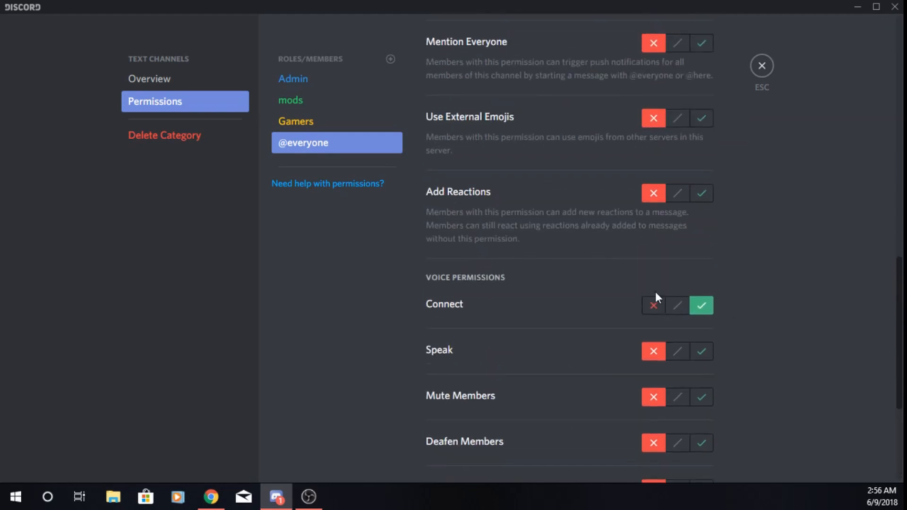
scroll(520, 288, up, 7)
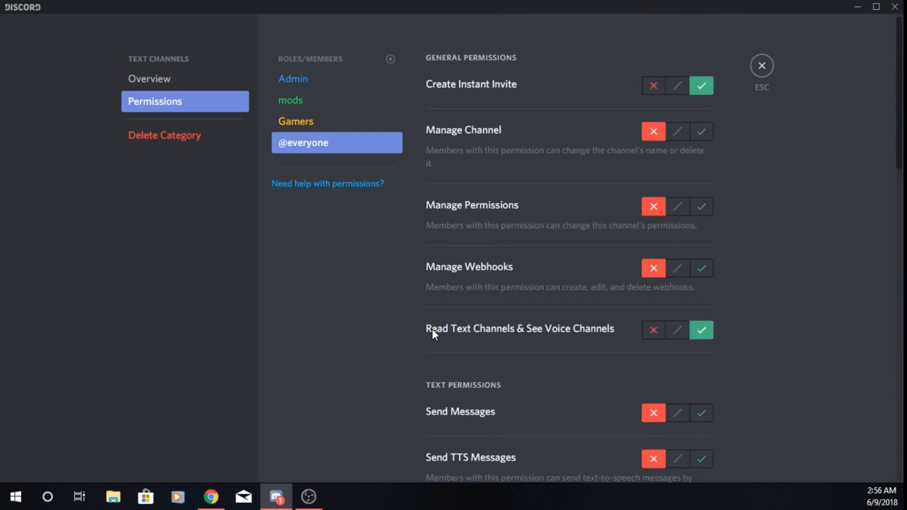
scroll(600, 336, down, 15)
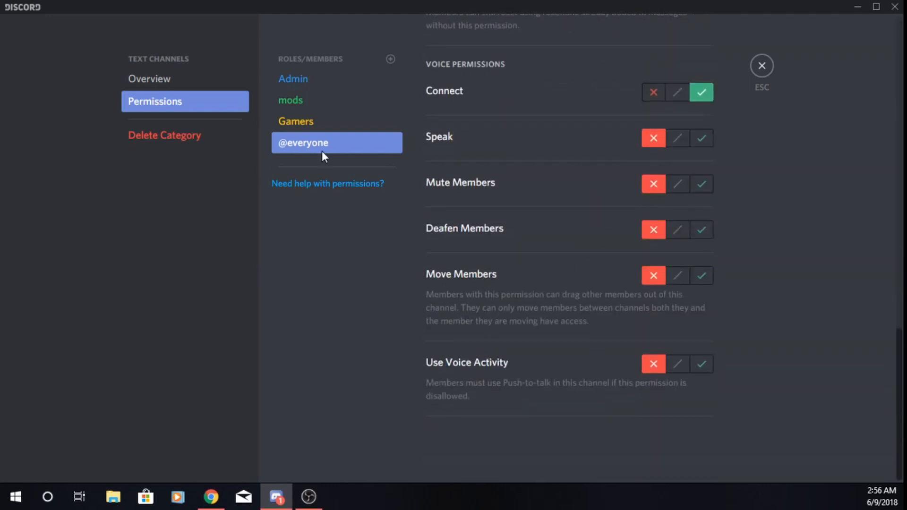
scroll(468, 235, up, 10)
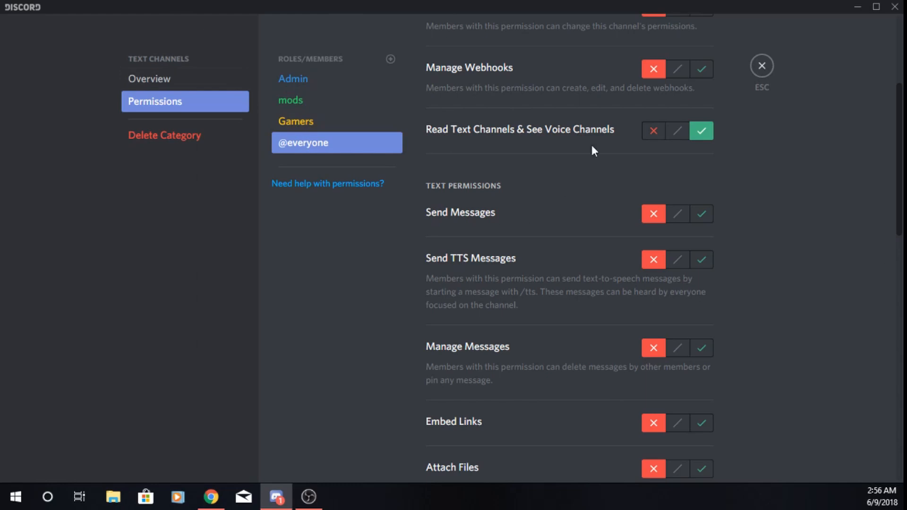
click(298, 99)
click(321, 83)
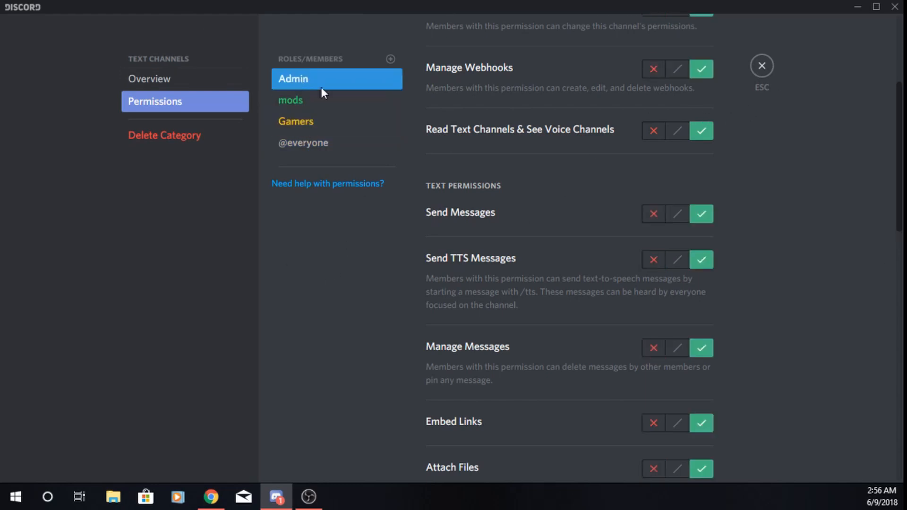
click(763, 67)
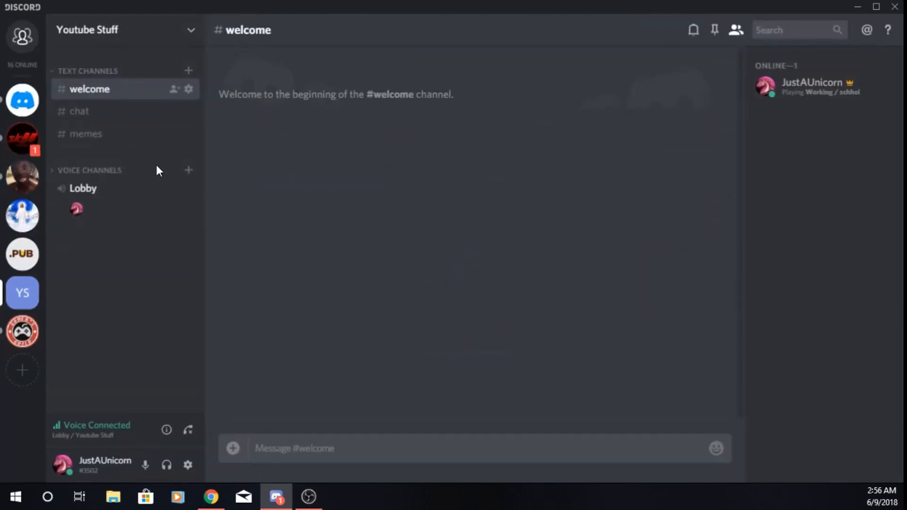
click(107, 112)
right_click(92, 90)
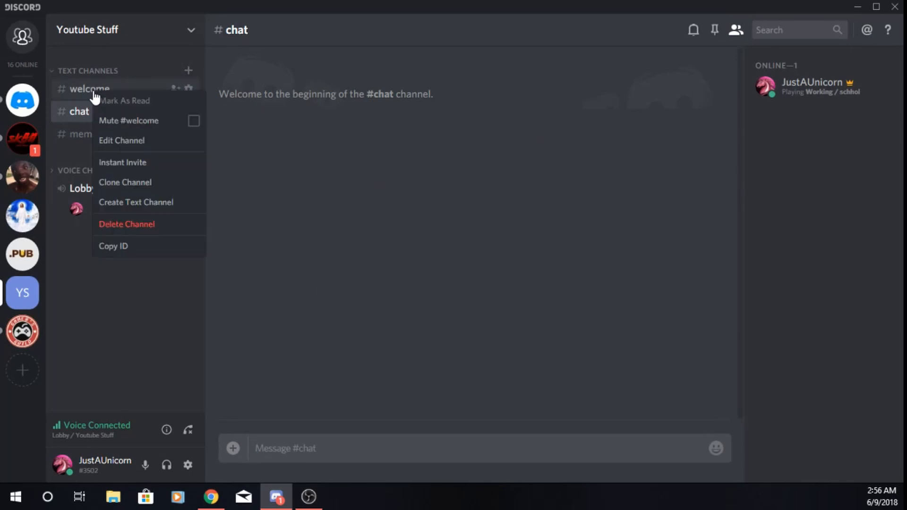
click(126, 140)
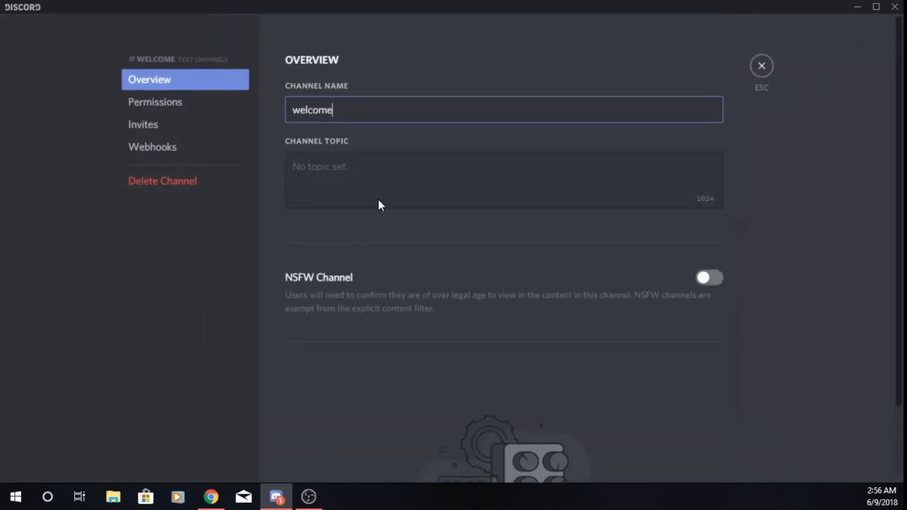
click(186, 105)
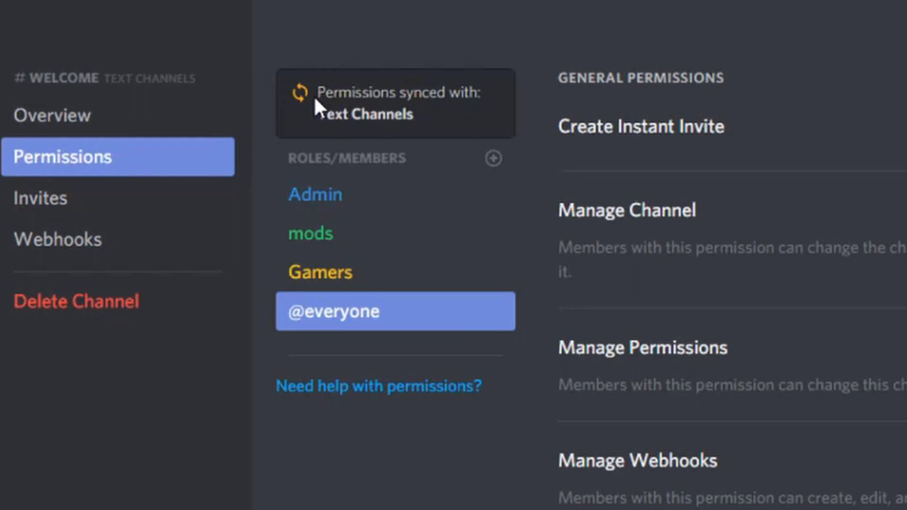
click(761, 65)
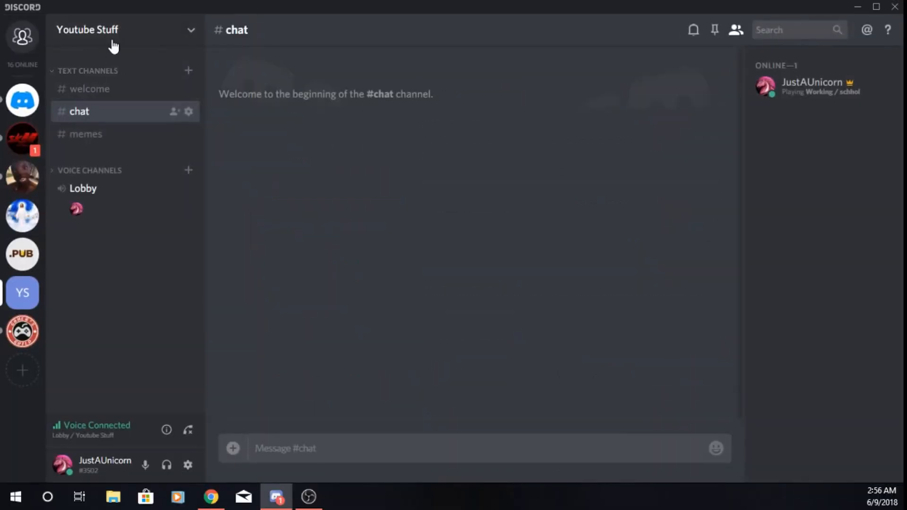
click(89, 89)
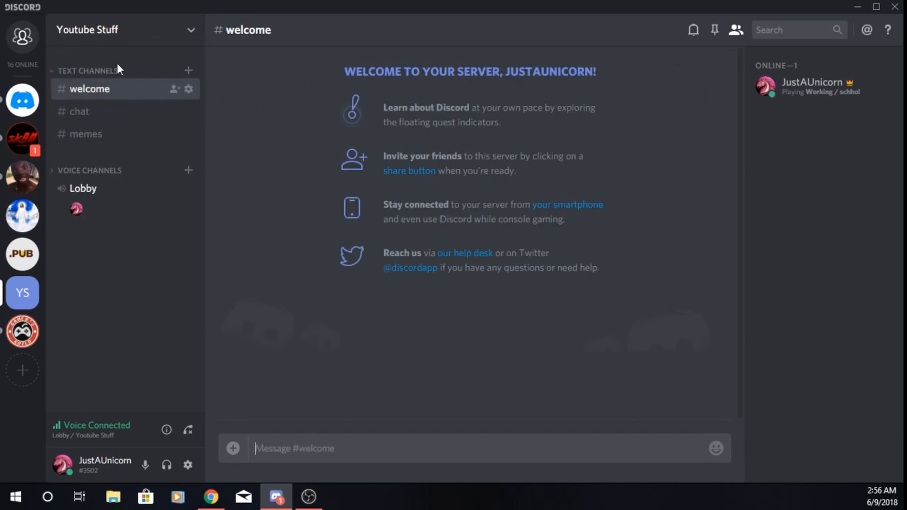
Deny the Gamers role Send Messages in the memes channel's permissions and save the change
click(105, 135)
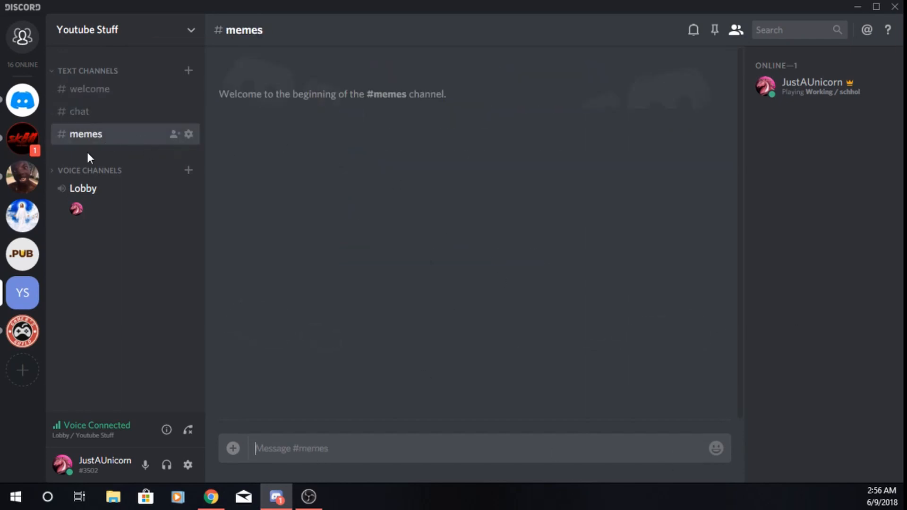
right_click(94, 140)
click(143, 198)
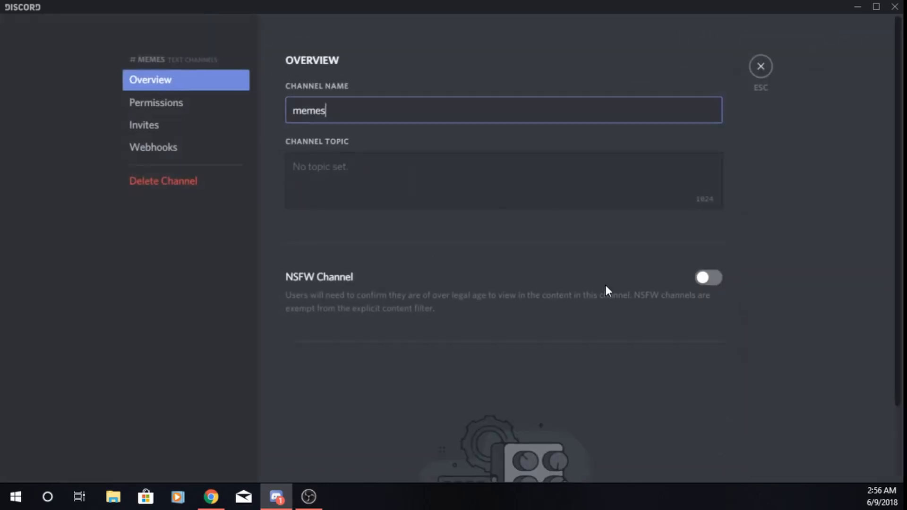
click(180, 110)
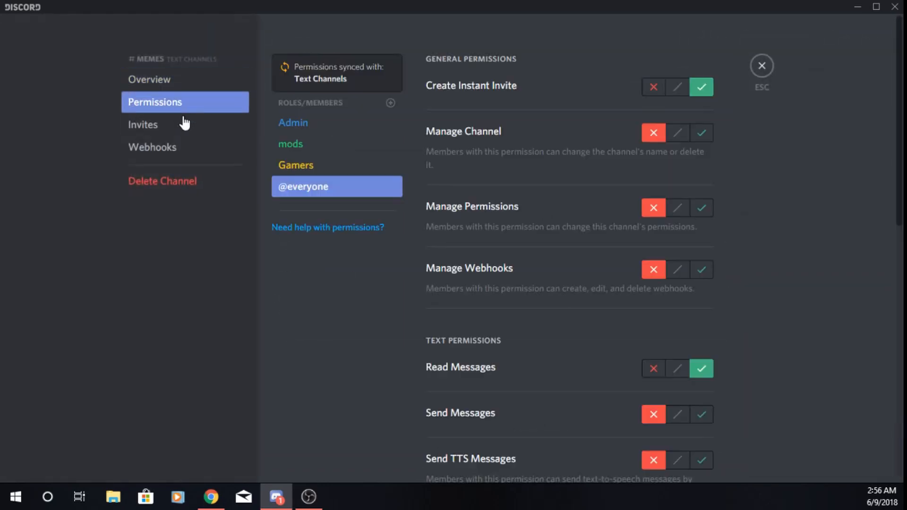
click(373, 146)
click(285, 171)
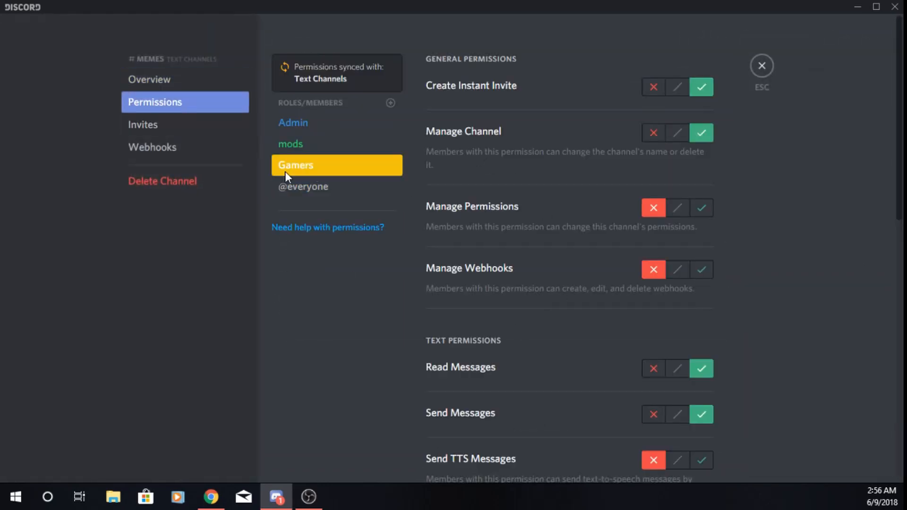
scroll(621, 367, down, 3)
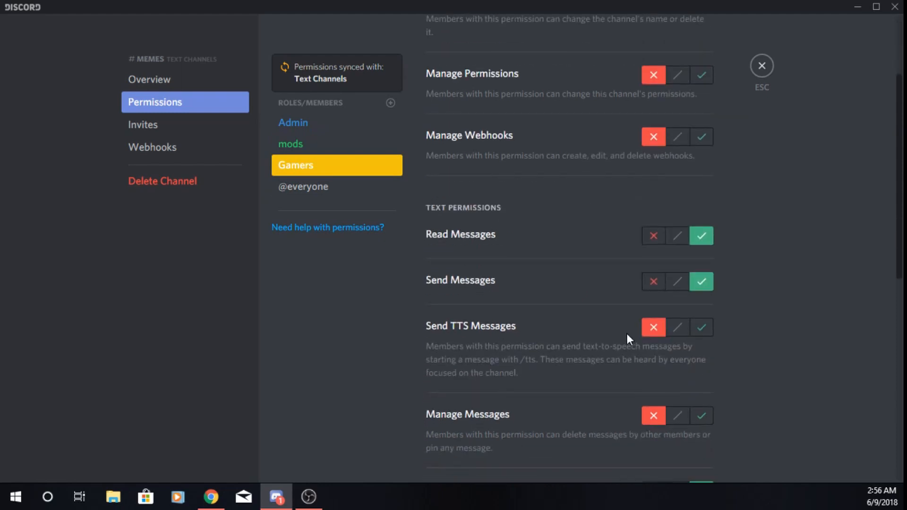
click(660, 287)
click(693, 448)
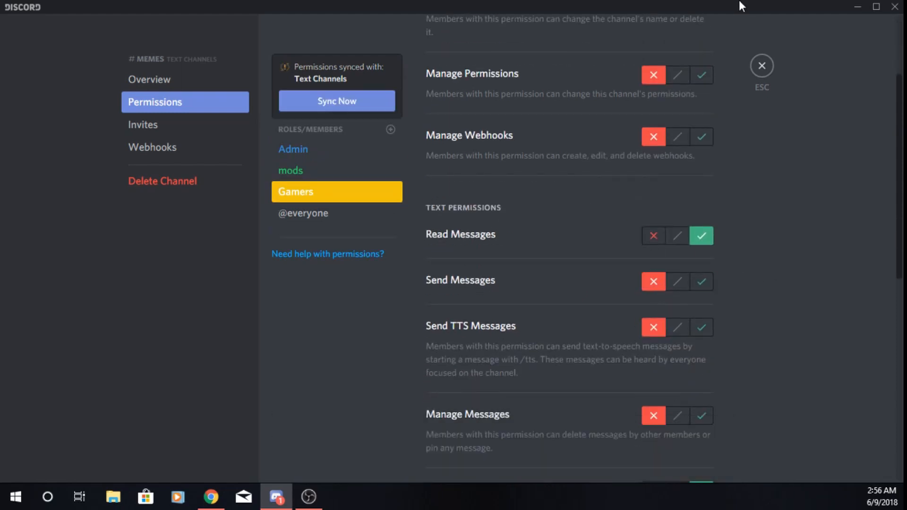
click(763, 68)
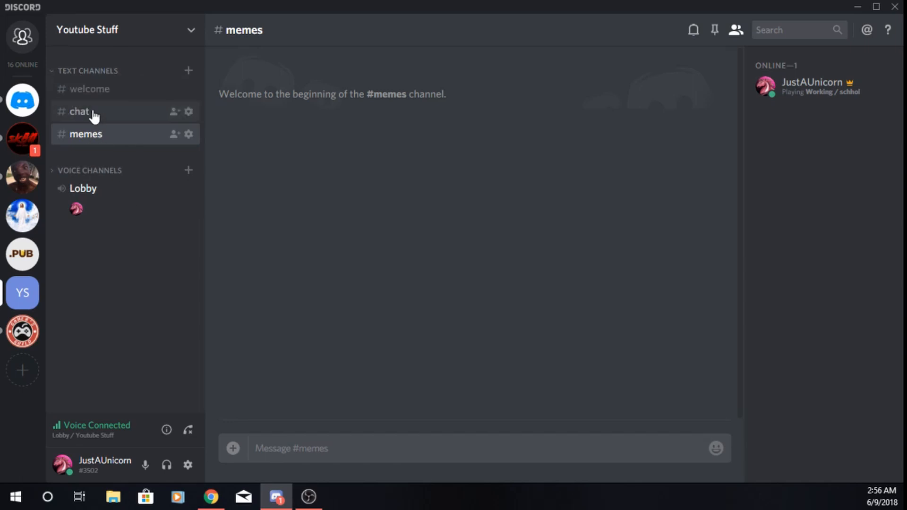
Collapse the Text Channels category and browse how the sk8Nation server organizes its channel categories
click(56, 75)
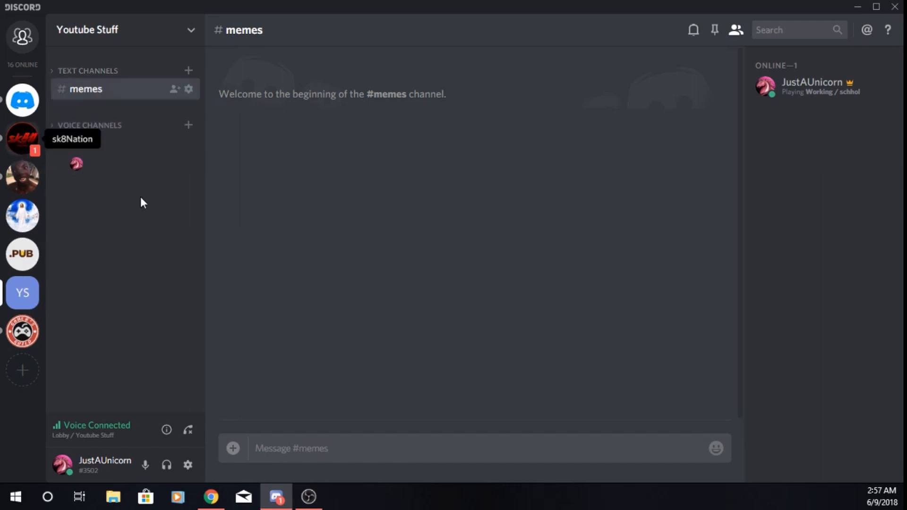
scroll(84, 169, down, 5)
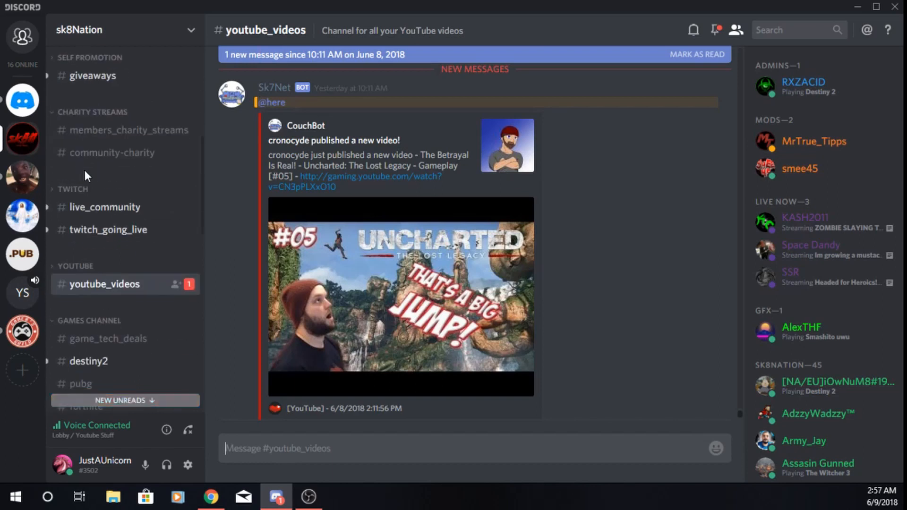
scroll(85, 172, down, 10)
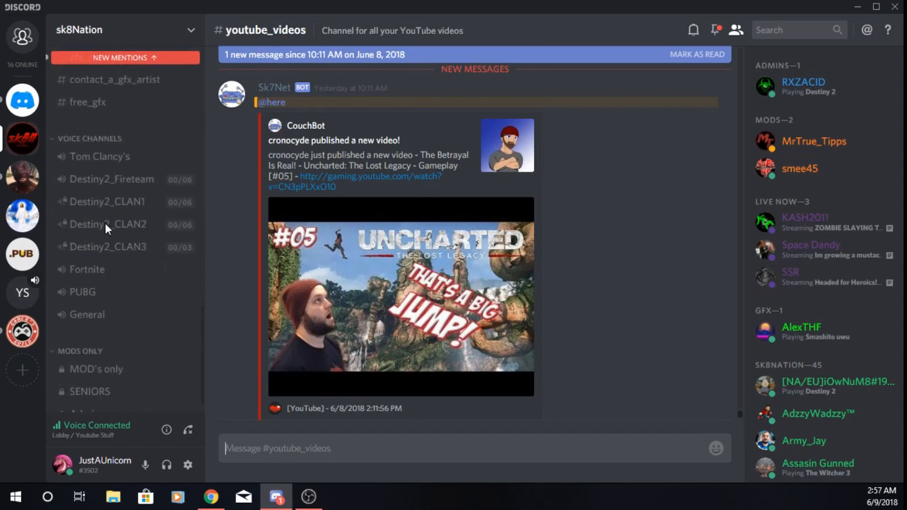
scroll(105, 223, up, 4)
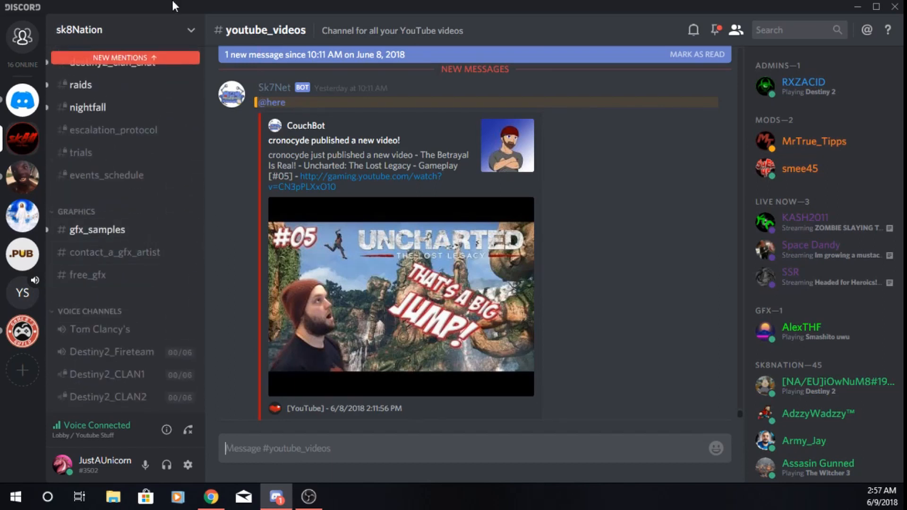
click(151, 58)
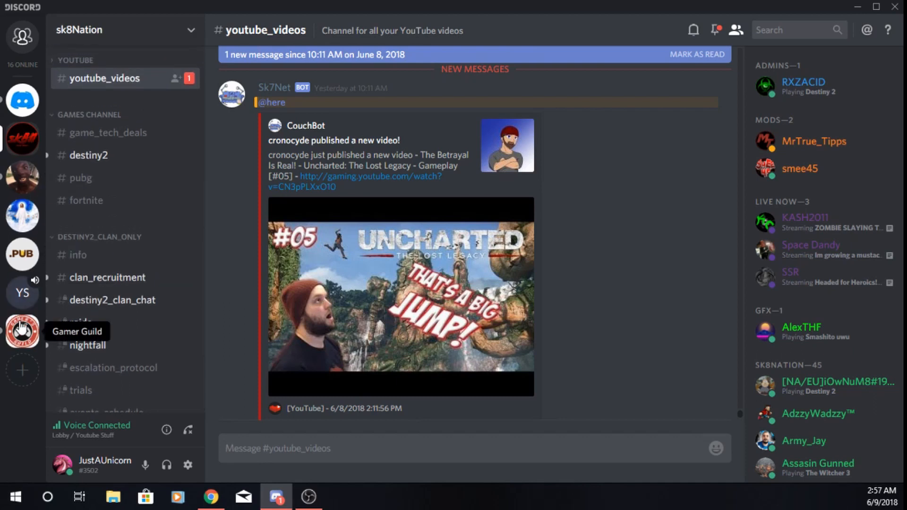
Examine the categories of the Gamer Guild server, and return to Youtube Stuff to expand and collapse Text Channels
click(22, 330)
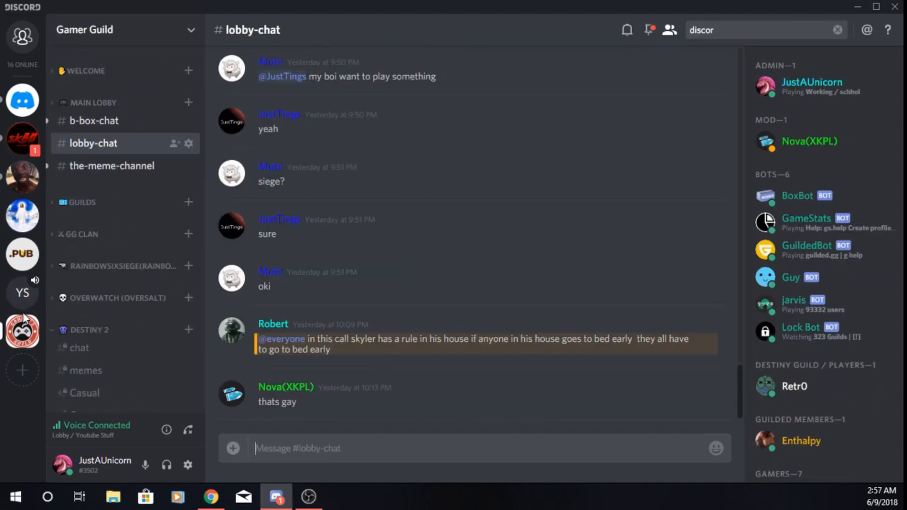
click(67, 103)
click(66, 103)
click(22, 293)
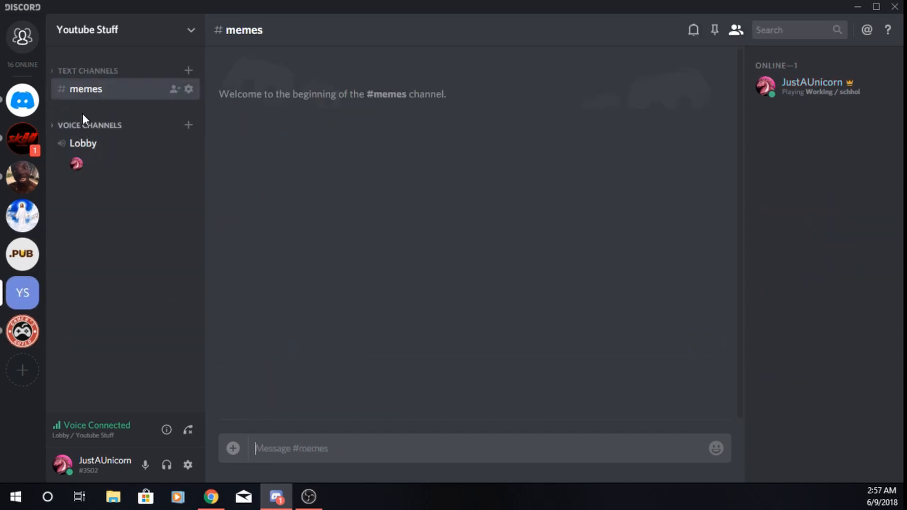
click(70, 72)
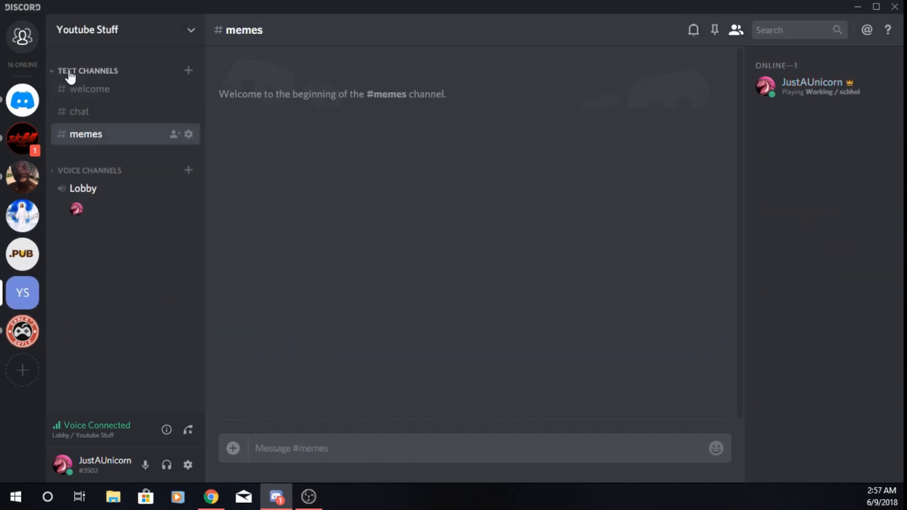
click(70, 74)
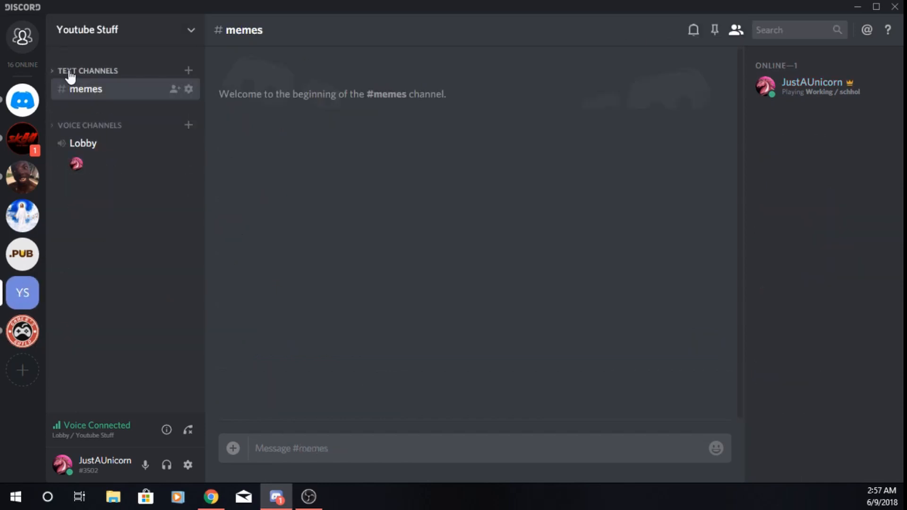
Add the Admin, mods and Gamers roles to the permissions of the Voice Channels category
right_click(111, 133)
click(151, 196)
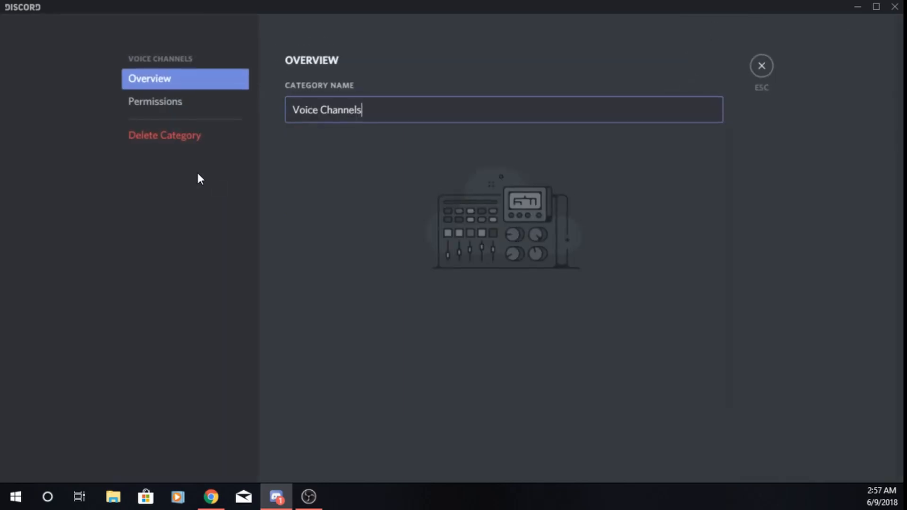
click(151, 101)
click(352, 66)
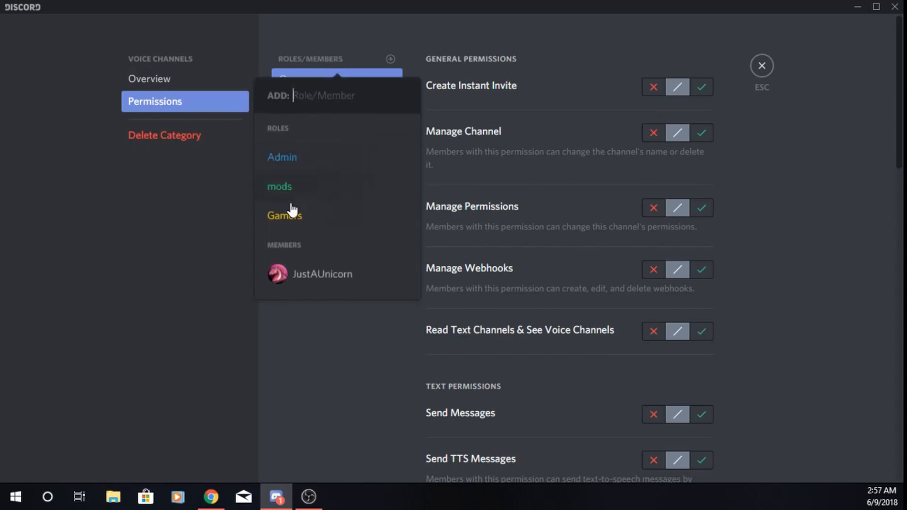
click(294, 158)
click(337, 63)
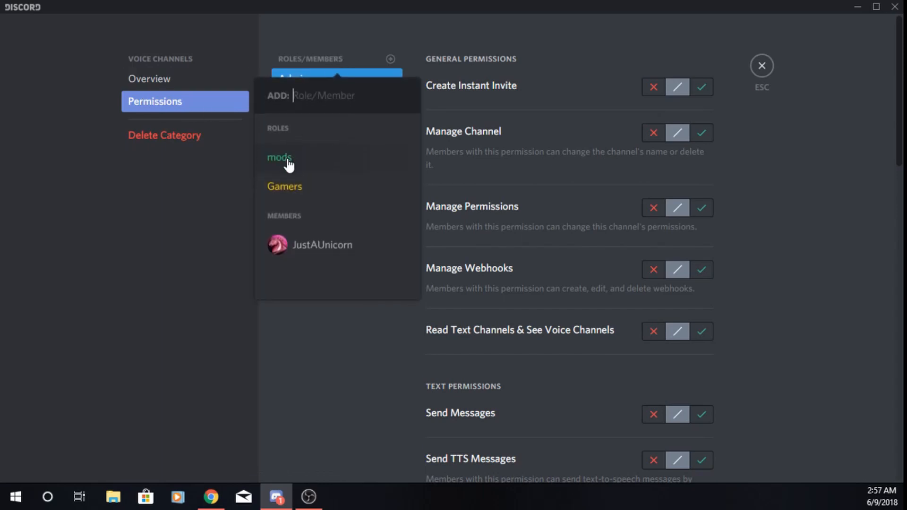
click(287, 168)
click(324, 61)
click(304, 160)
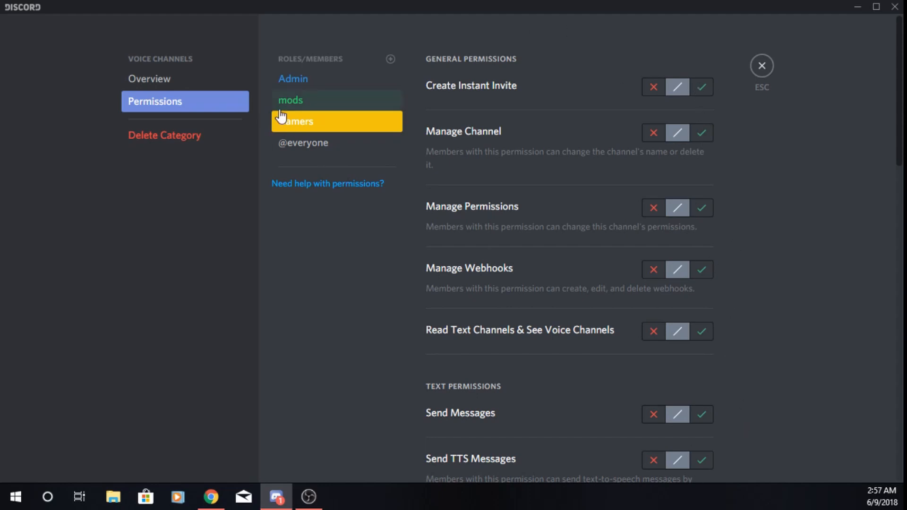
click(762, 72)
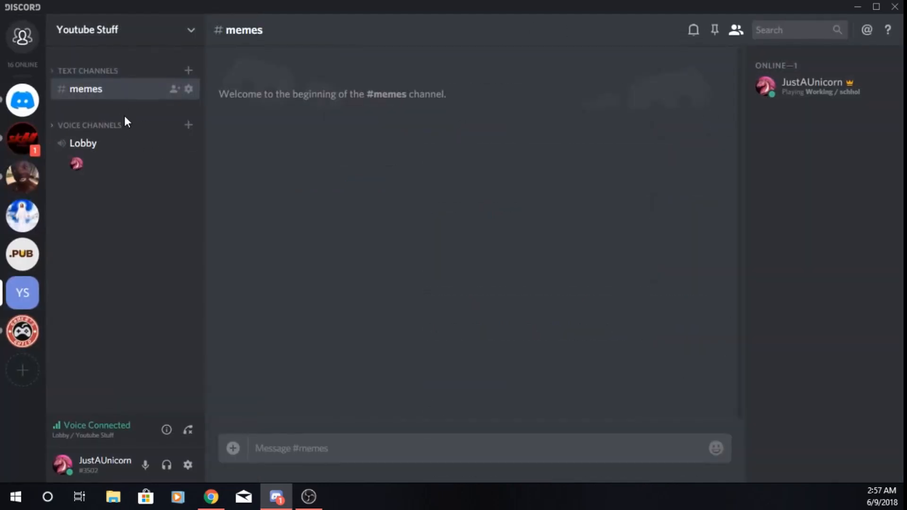
Create a text channel named test in the Text Channels category and expand the category
click(188, 71)
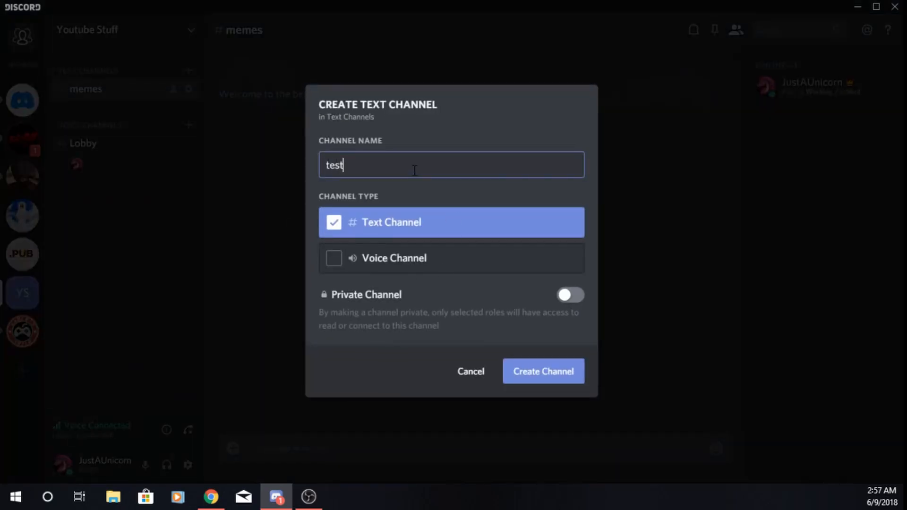
click(573, 372)
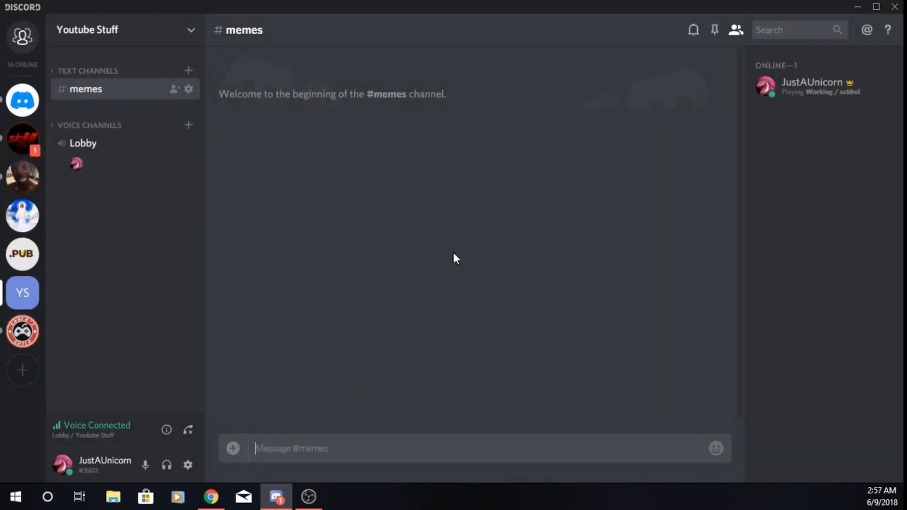
click(58, 69)
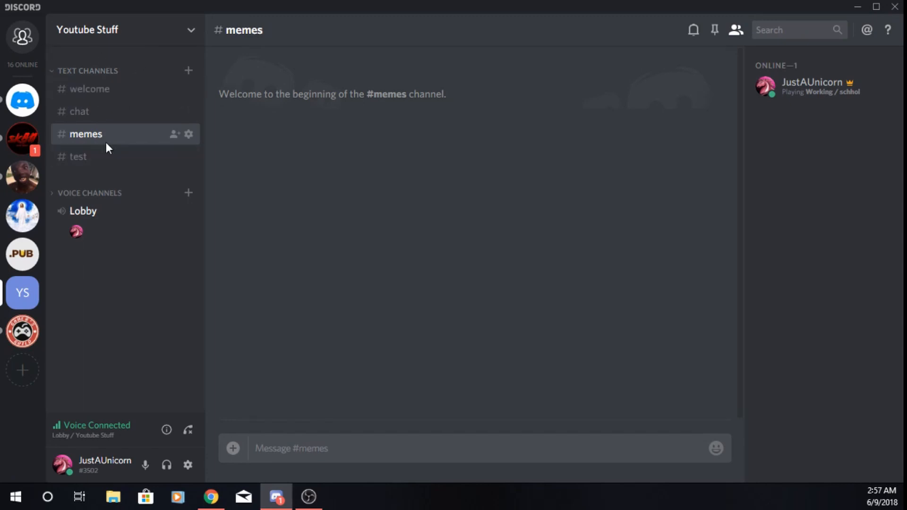
click(117, 160)
right_click(118, 161)
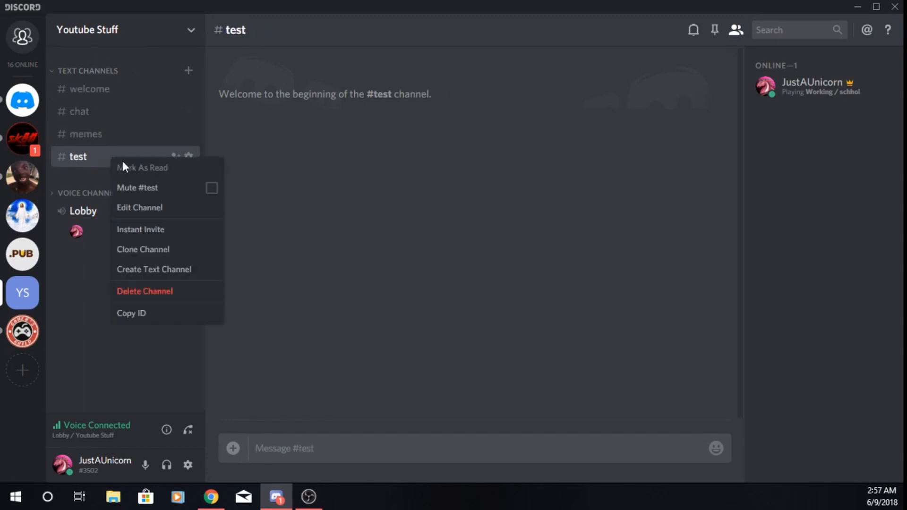
click(141, 208)
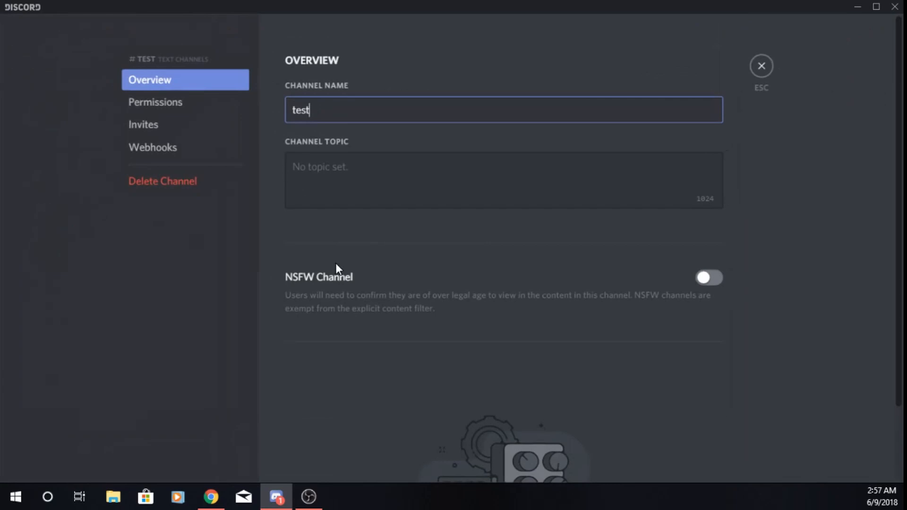
click(170, 105)
scroll(550, 336, down, 12)
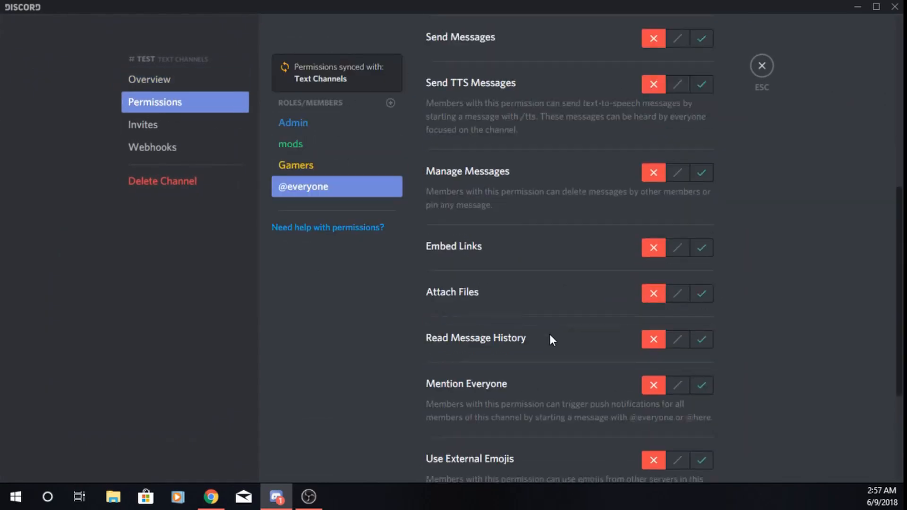
scroll(551, 331, up, 12)
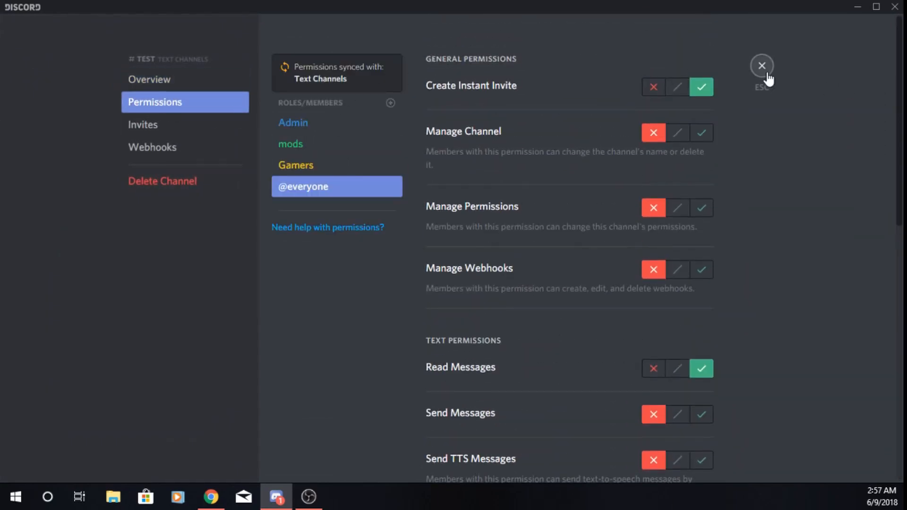
click(763, 69)
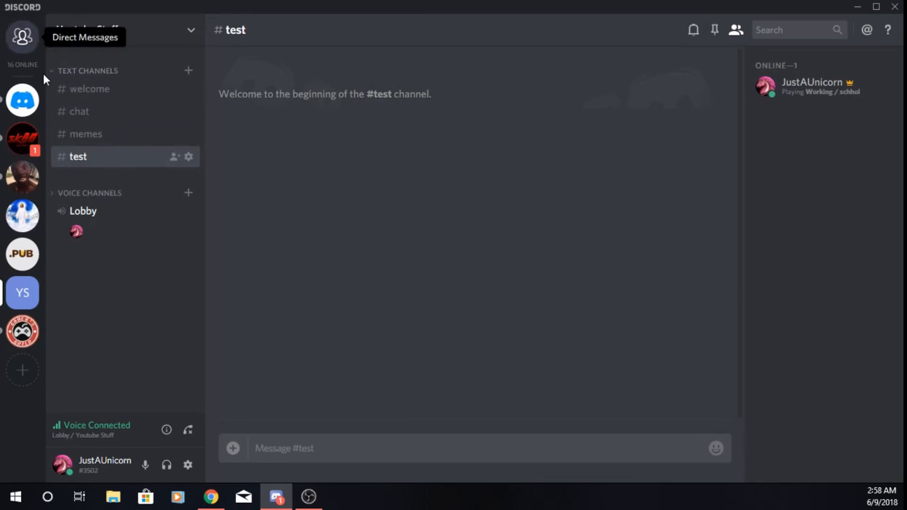
click(56, 70)
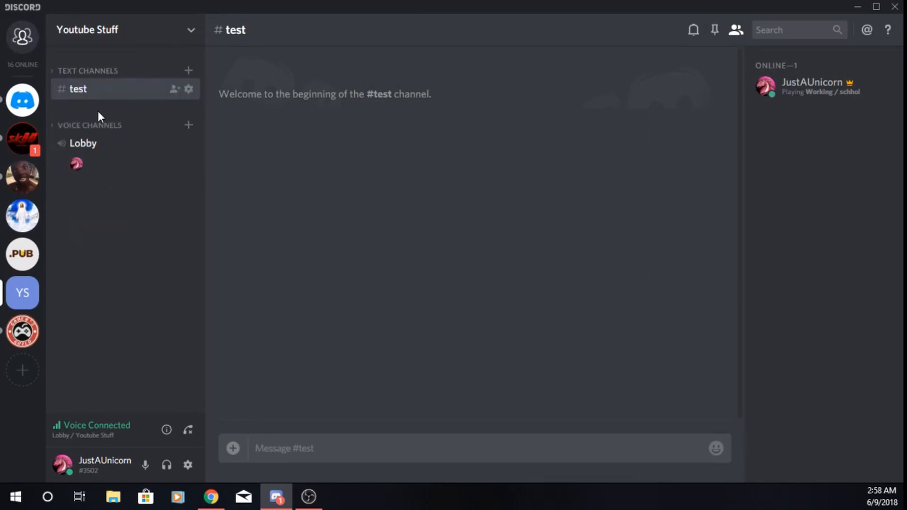